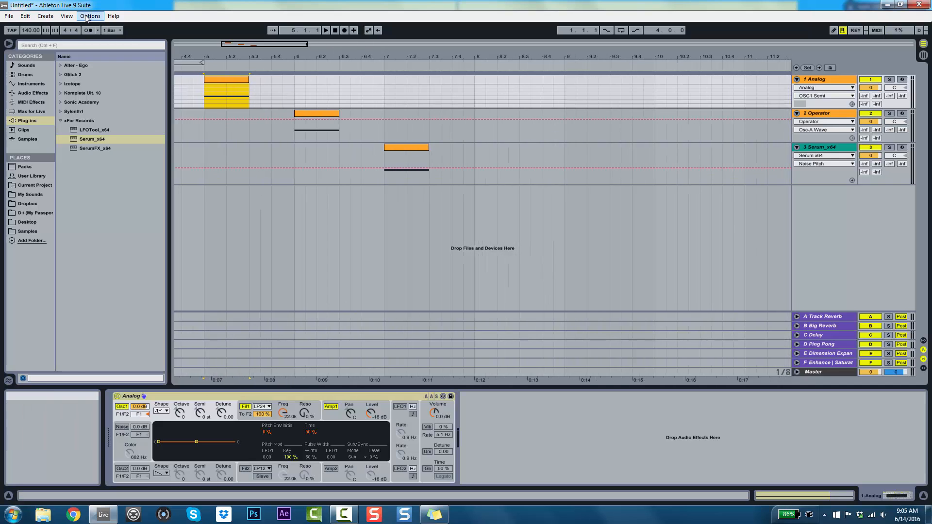
Show the instrument devices loaded on the Analog, Operator and Serum_x64 tracks.
left_click(340, 396)
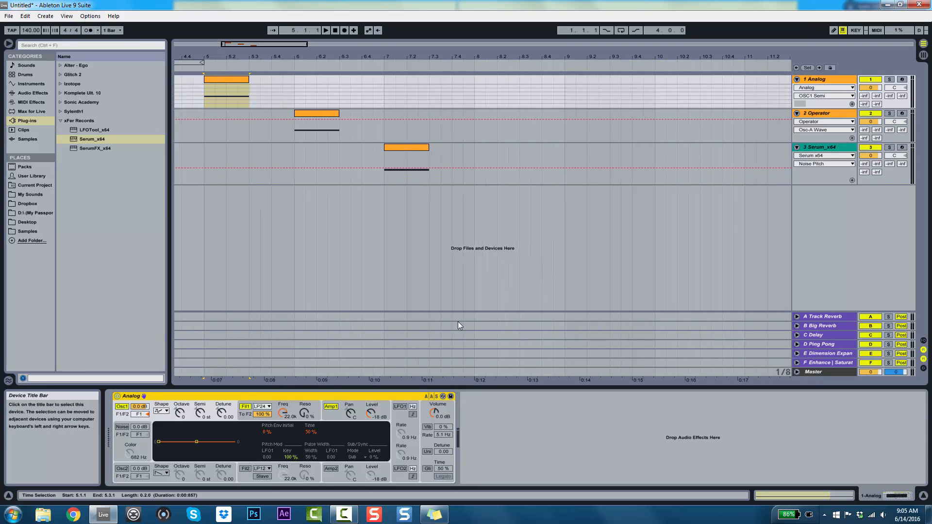
left_click(828, 113)
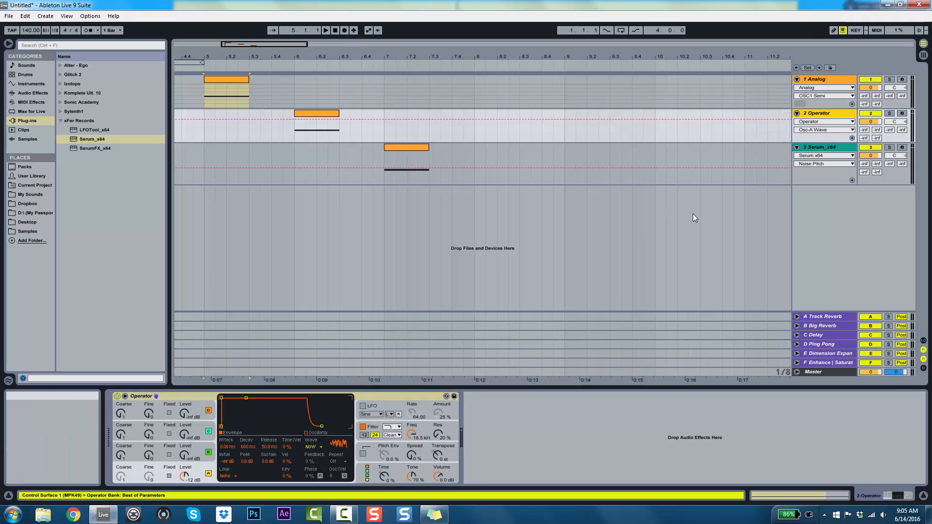
left_click(834, 151)
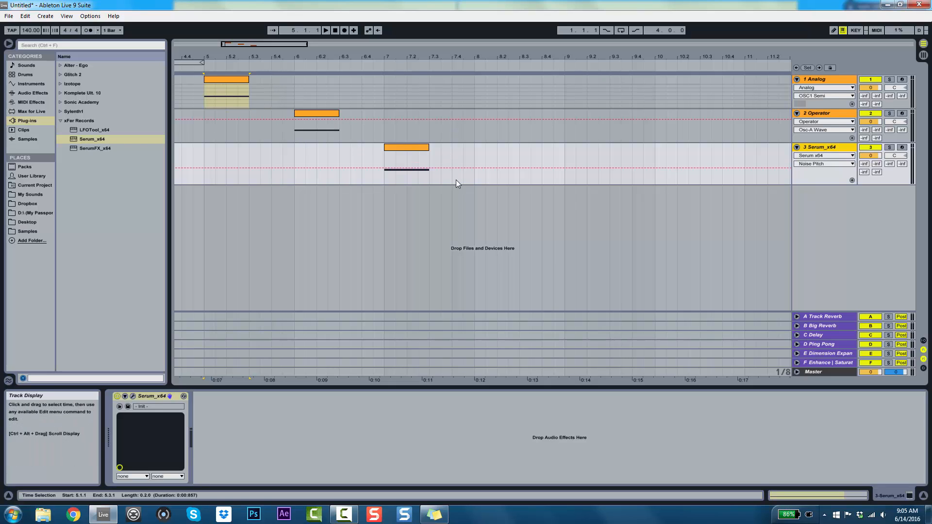
Play the Analog, Operator and Serum_x64 clips in continuous sequence to compare their sounds.
left_click(225, 77)
key("space")
left_click(327, 113)
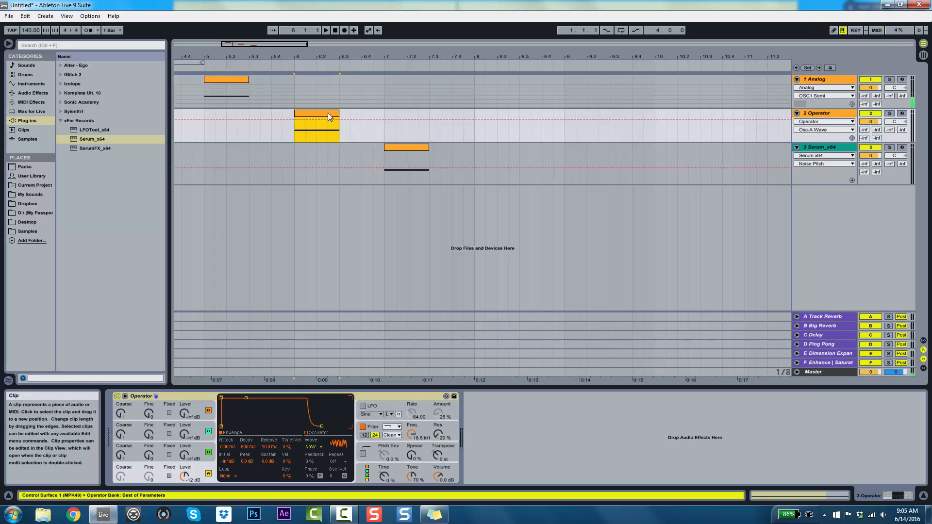
left_click(412, 148)
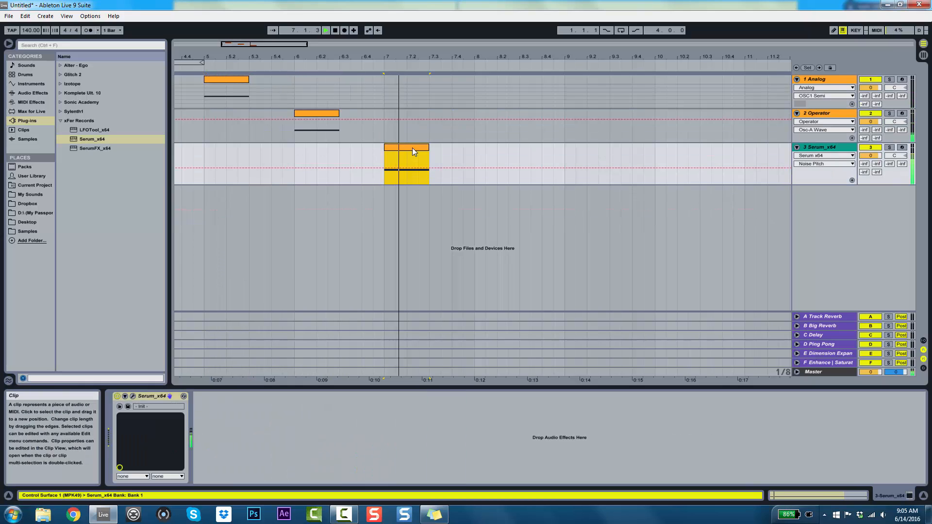
key("space")
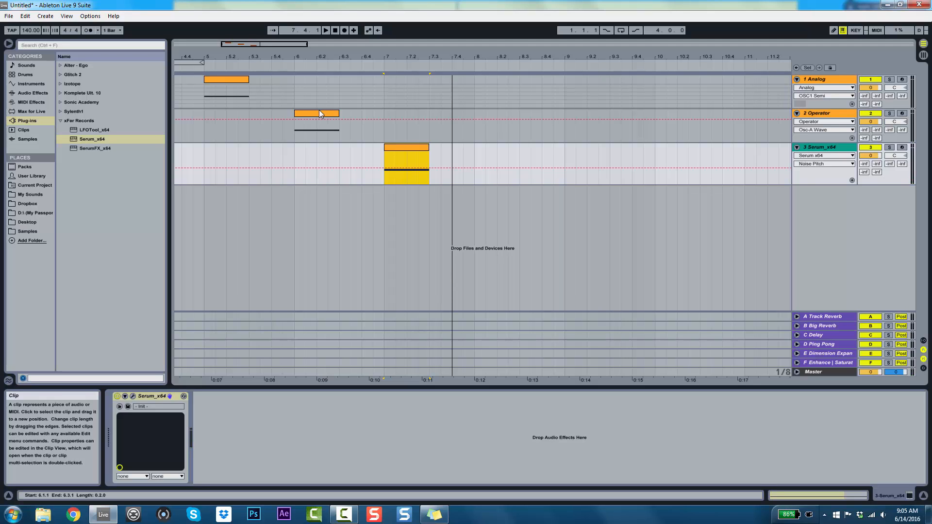
Audition the Analog, Operator and Serum_x64 clips one at a time.
left_click(214, 81)
key("space")
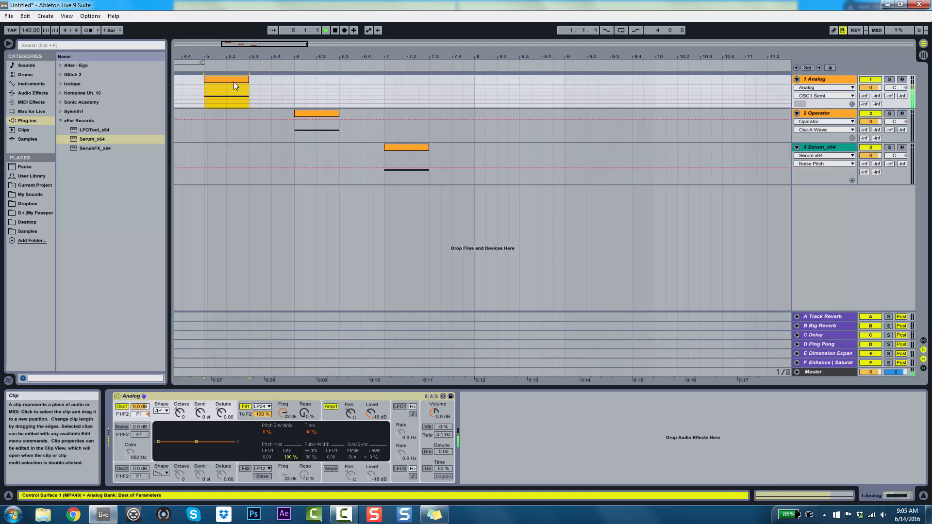
left_click(313, 116)
key("space")
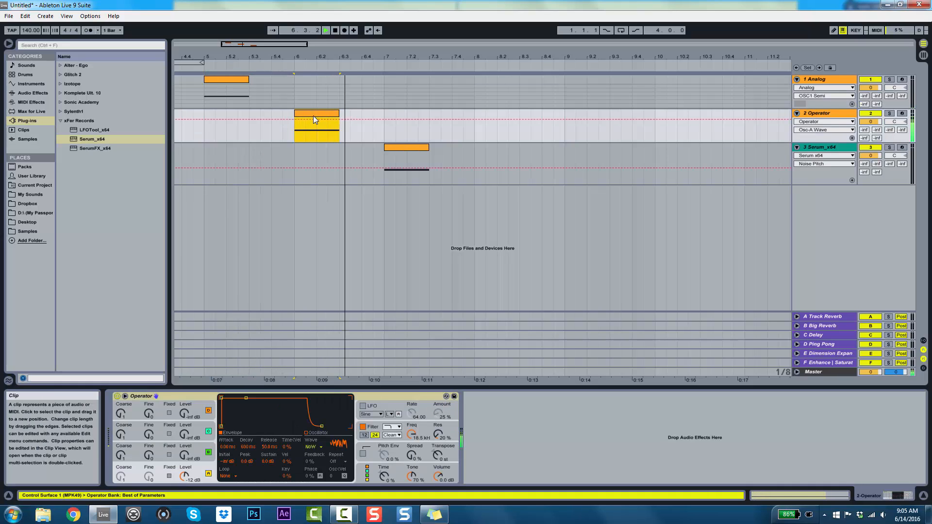
key("space")
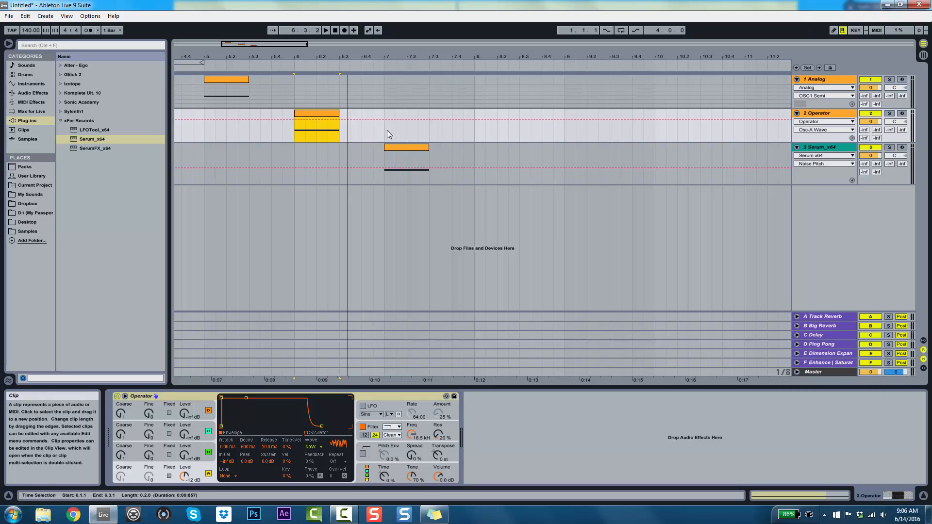
left_click(421, 148)
key("space")
key("space")
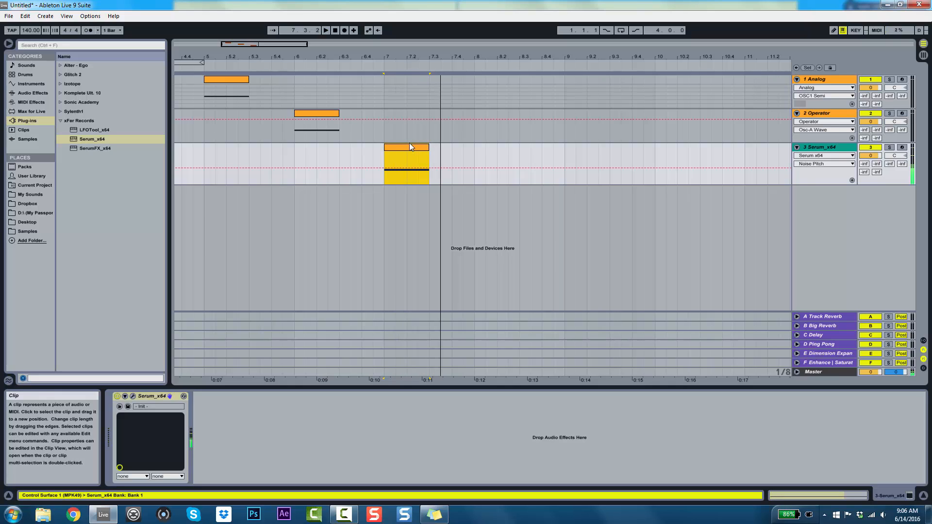
Play the Analog clip again and compare it with the Operator clip.
left_click(234, 79)
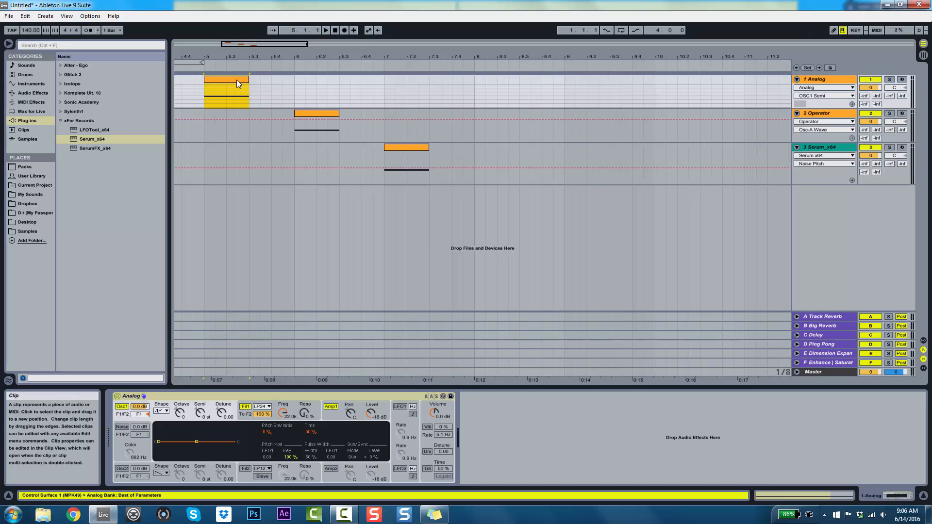
key("space")
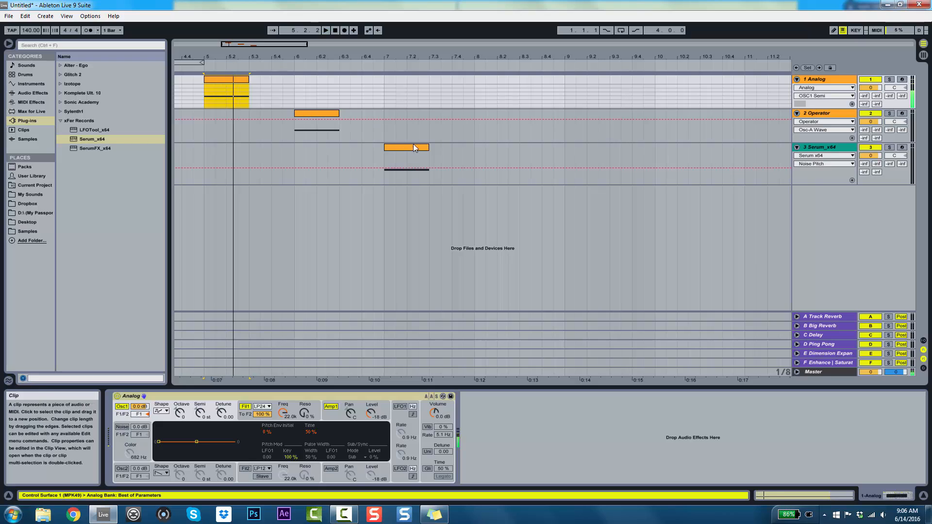
left_click(415, 147)
left_click(310, 110)
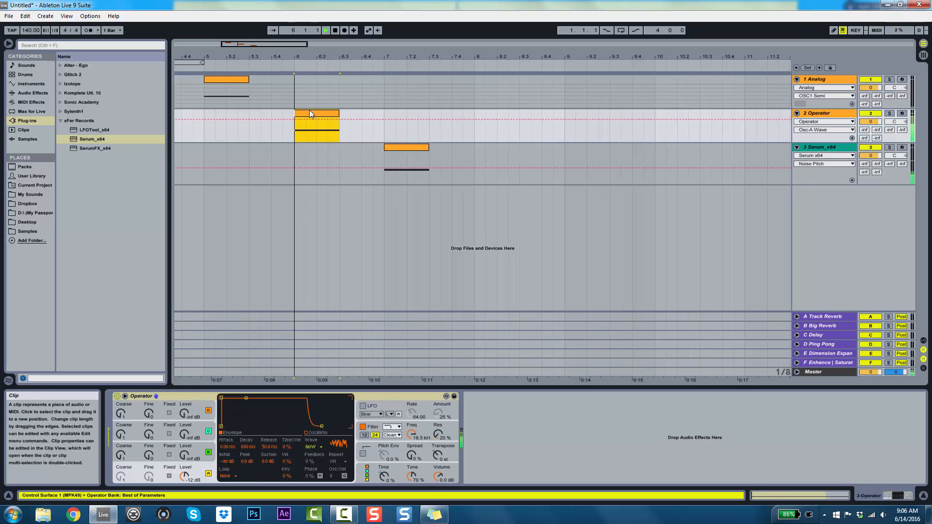
key("space")
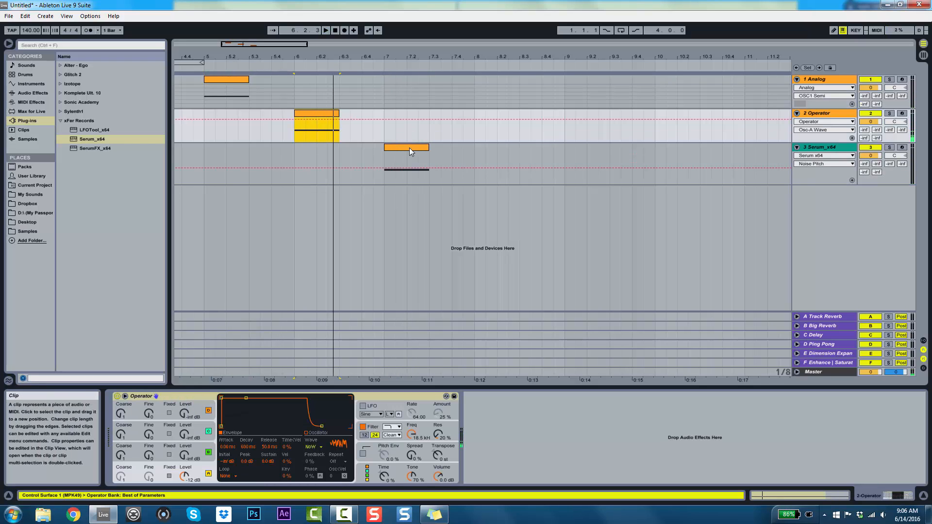
Swap the timing of the Serum_x64 and Operator clips to bars 6 and 7, and place the Serum_x64 track above Operator.
left_click_drag(410, 148, 319, 152)
left_click(317, 114)
left_click_drag(318, 113, 408, 117)
left_click_drag(794, 154, 825, 123)
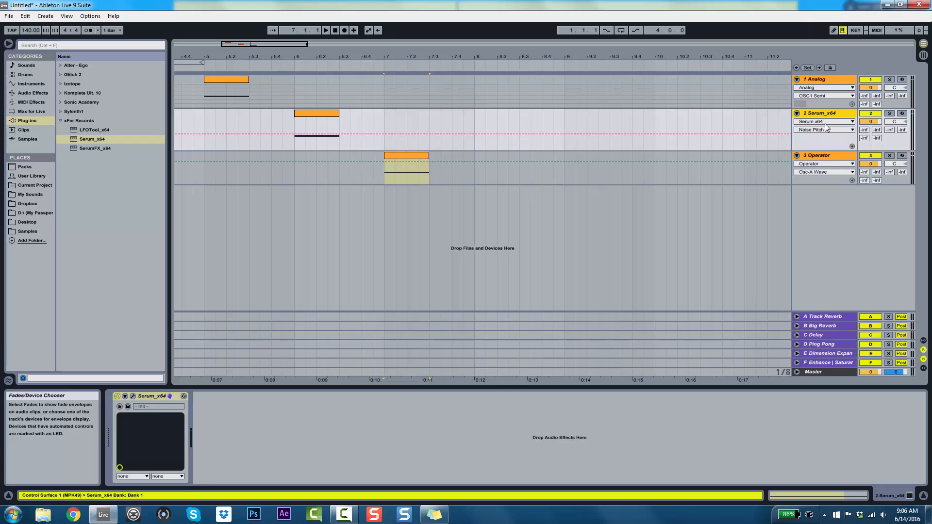
Reduce the Serum_x64 track's height to match the Analog track.
left_click(239, 80)
left_click_drag(278, 56, 312, 56)
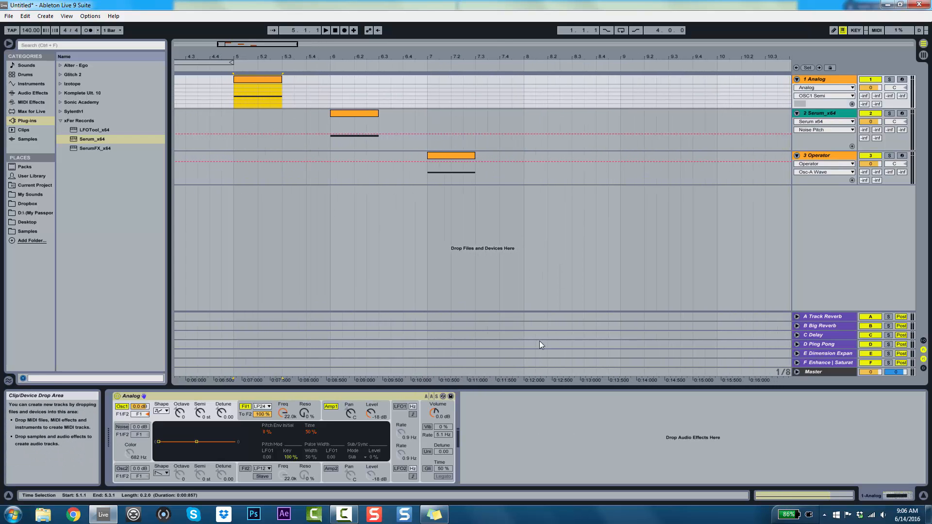
left_click(840, 80)
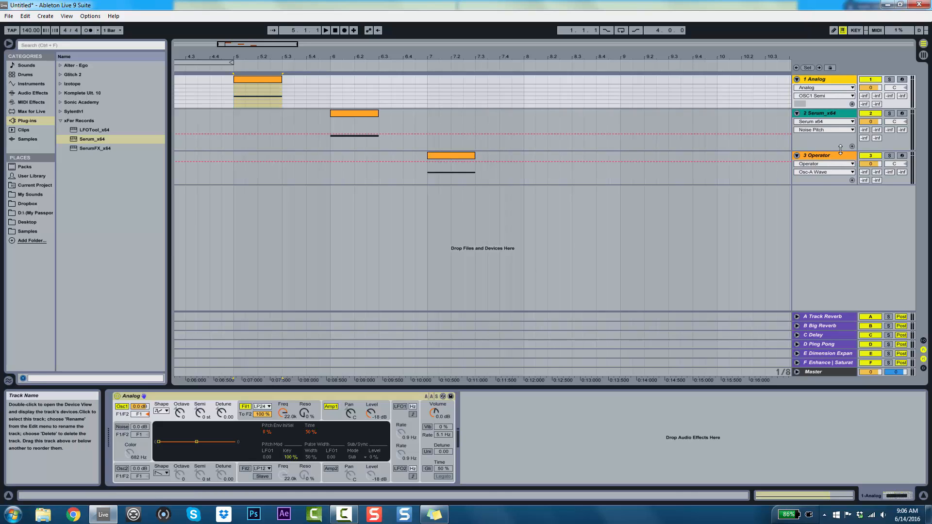
left_click_drag(840, 150, 840, 141)
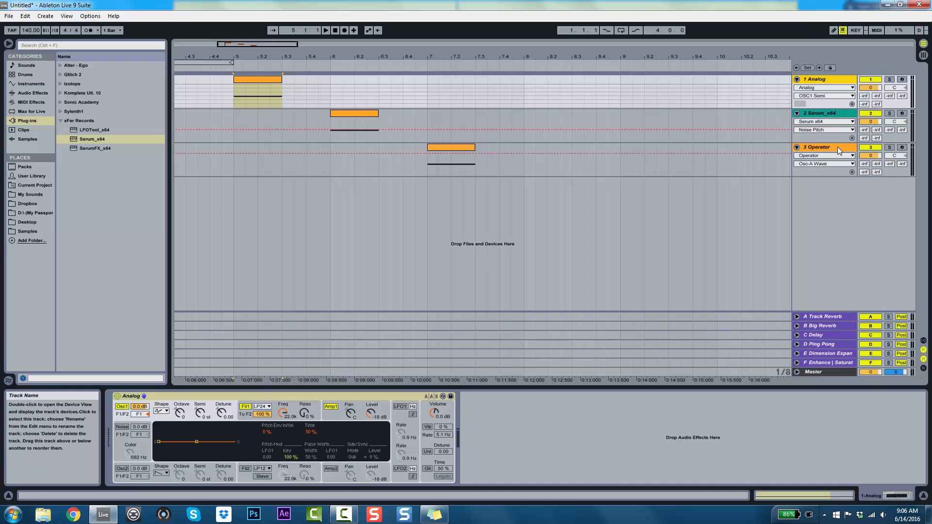
Freeze and flatten the Analog, Serum_x64 and Operator tracks together into audio.
left_click(838, 150)
left_click(844, 81)
right_click(842, 81)
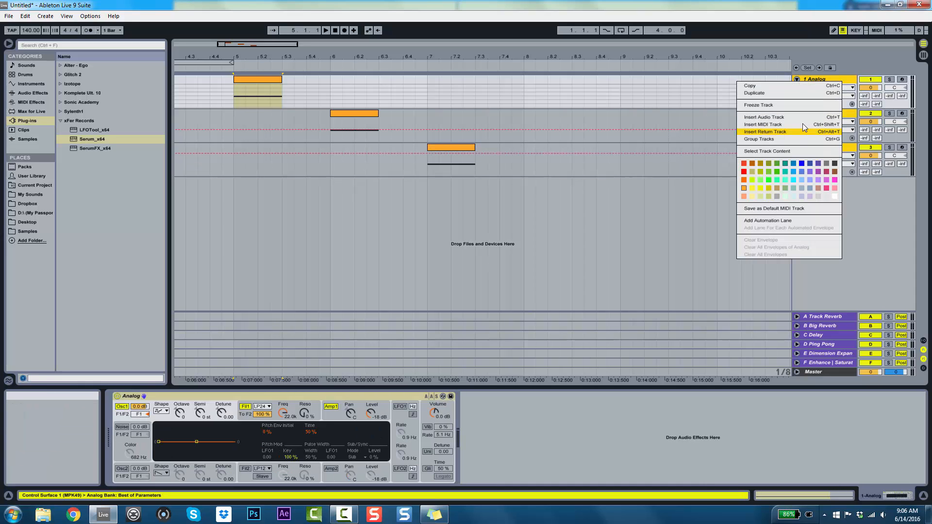
left_click(799, 105)
right_click(826, 78)
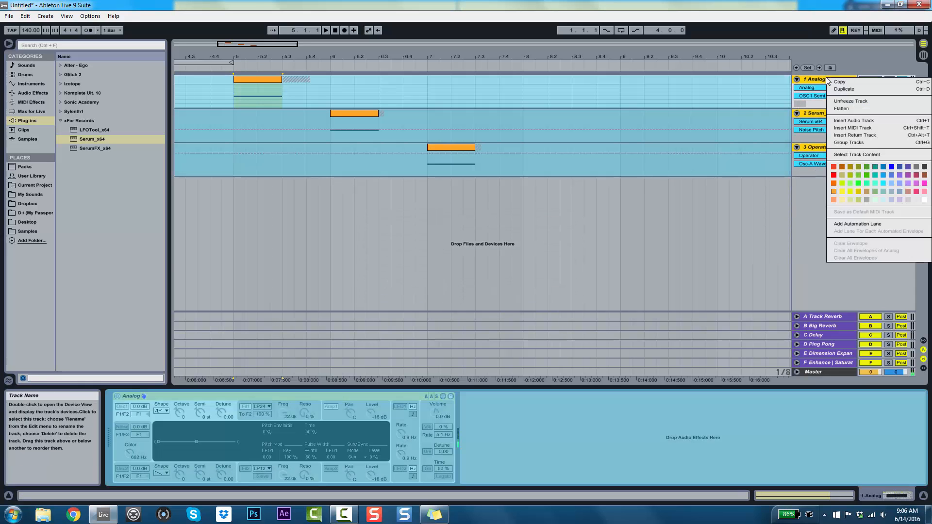
left_click(622, 138)
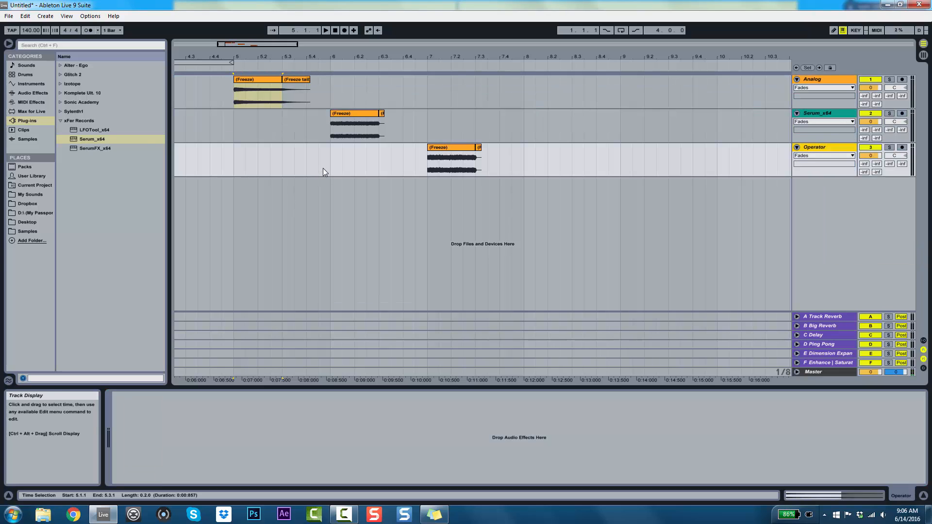
Play the flattened Analog clip together with its freeze tail.
left_click(322, 168)
left_click(270, 84)
key("space")
left_click(281, 80)
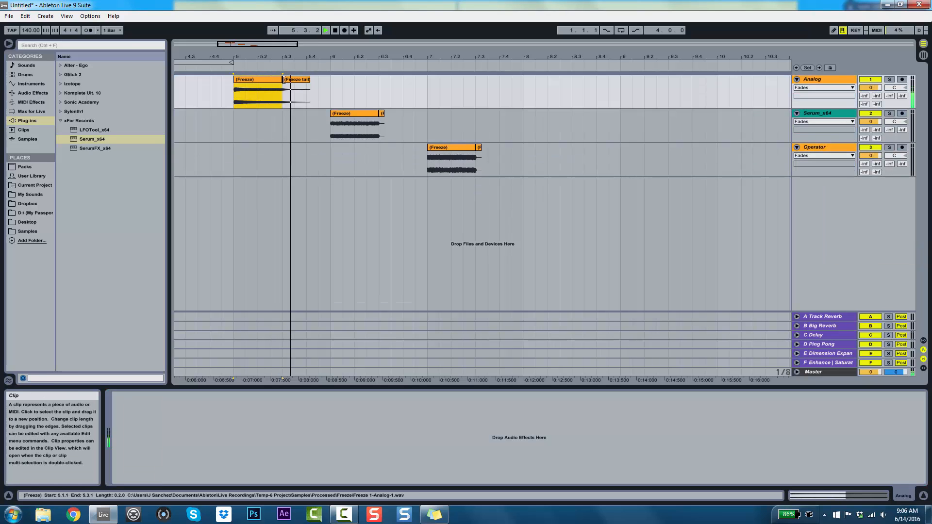
key("space")
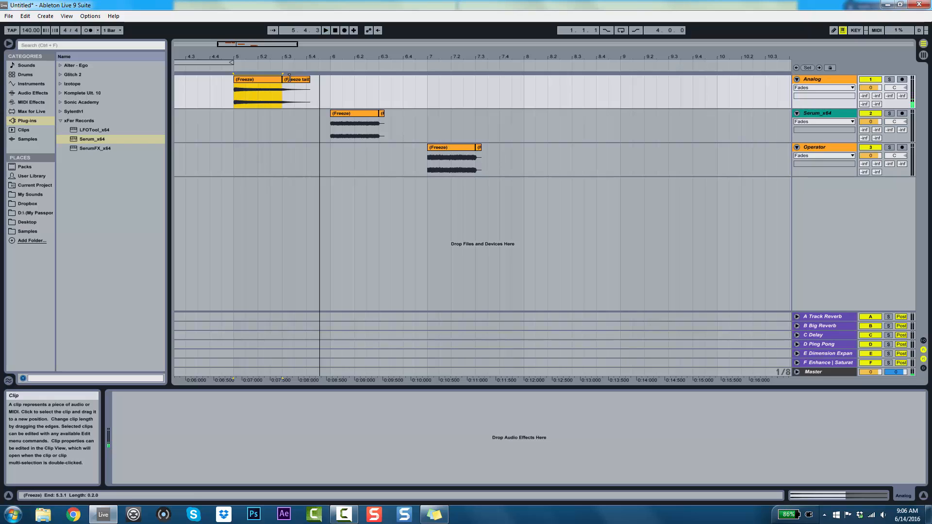
Extend the Analog audio clip over its freeze tail and select the range from 5.1.1 to 5.4.1.
left_click_drag(282, 80, 301, 84)
left_click_drag(233, 97, 249, 97)
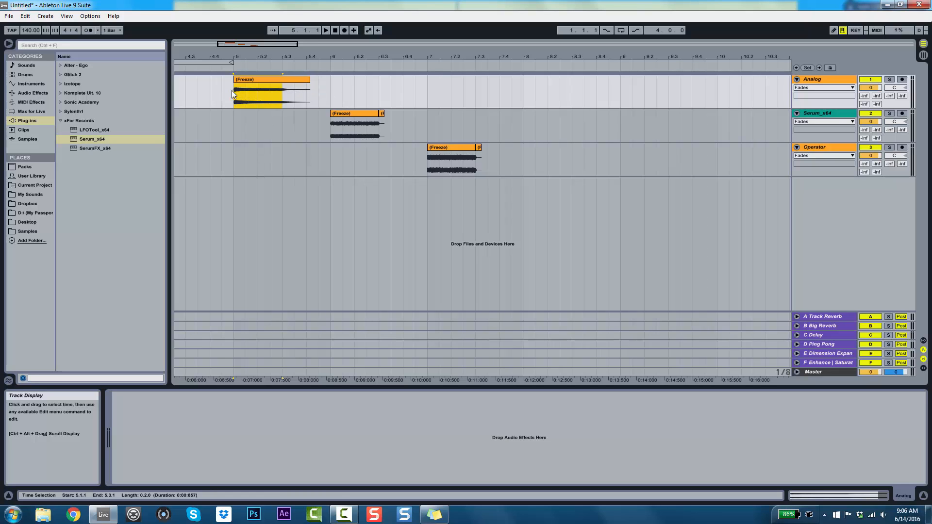
left_click_drag(238, 96, 308, 97)
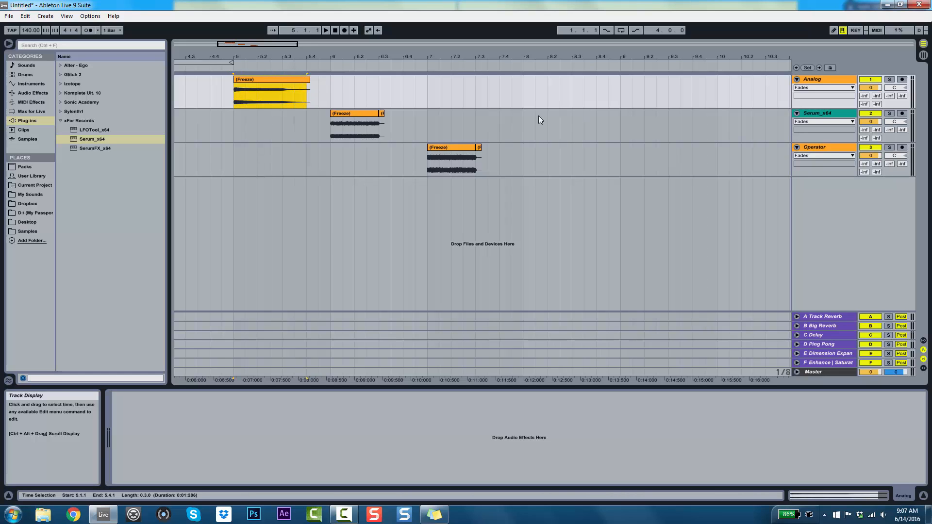
Play the extended Analog clip and trim its end to about 5.3.3.
key("space")
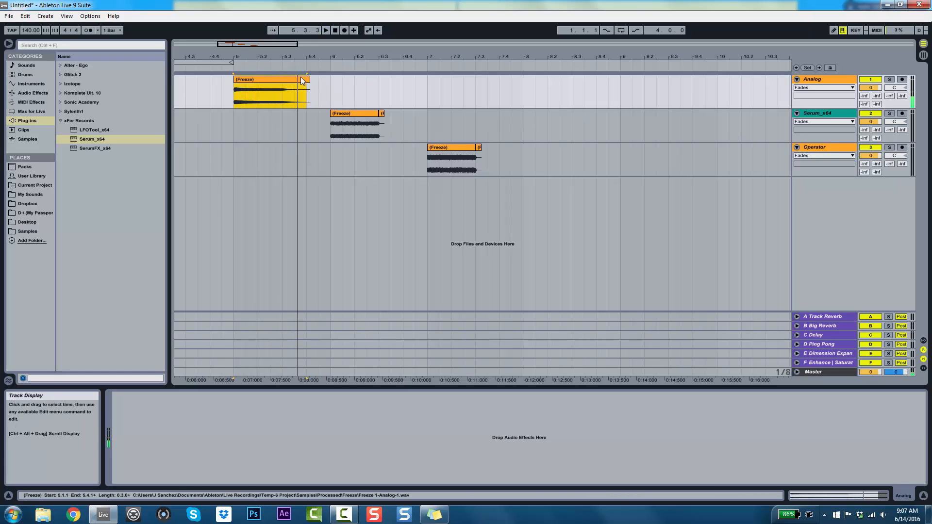
key("space")
mouse_move(301, 81)
left_mouse_down()
mouse_move(286, 81)
mouse_move(297, 81)
left_mouse_up()
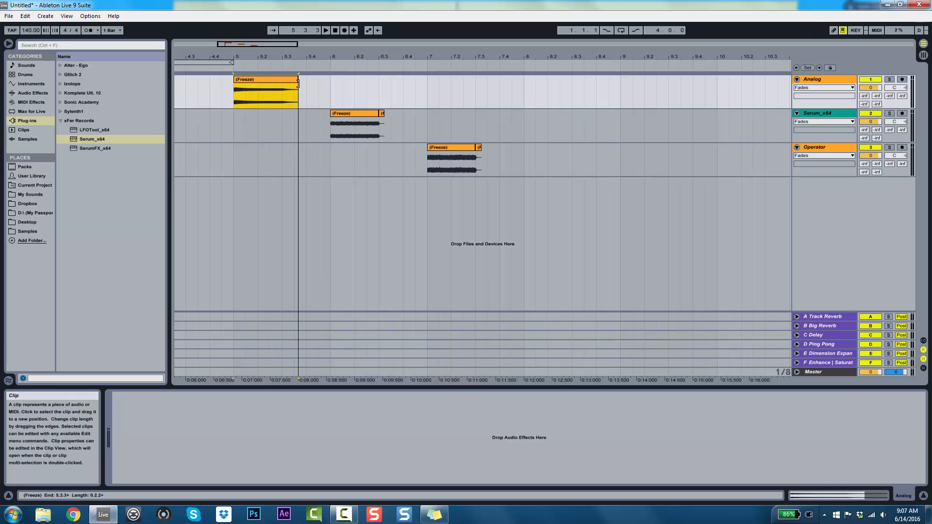
Display the Analog track's Fades and fade the clip out across its full length, then play it back.
left_click(824, 88)
left_click(821, 103)
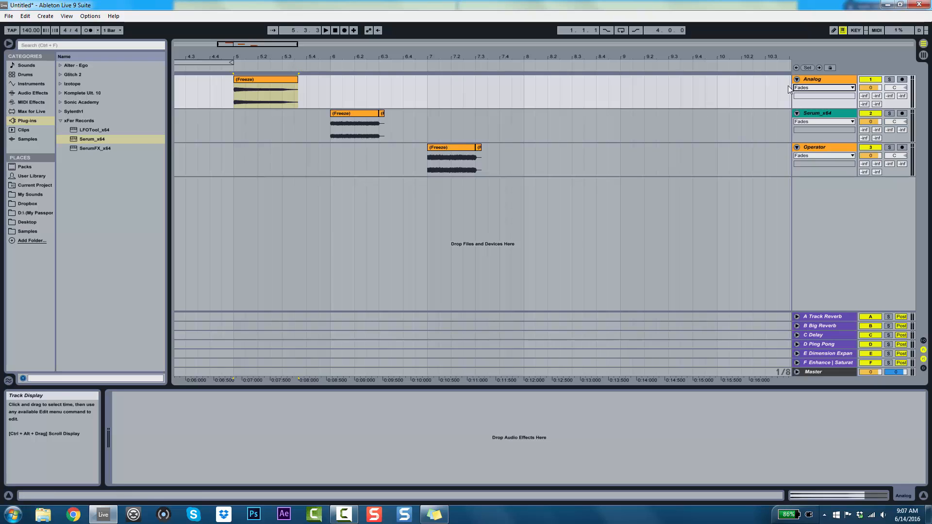
left_click(820, 88)
left_click(800, 95)
left_click(816, 88)
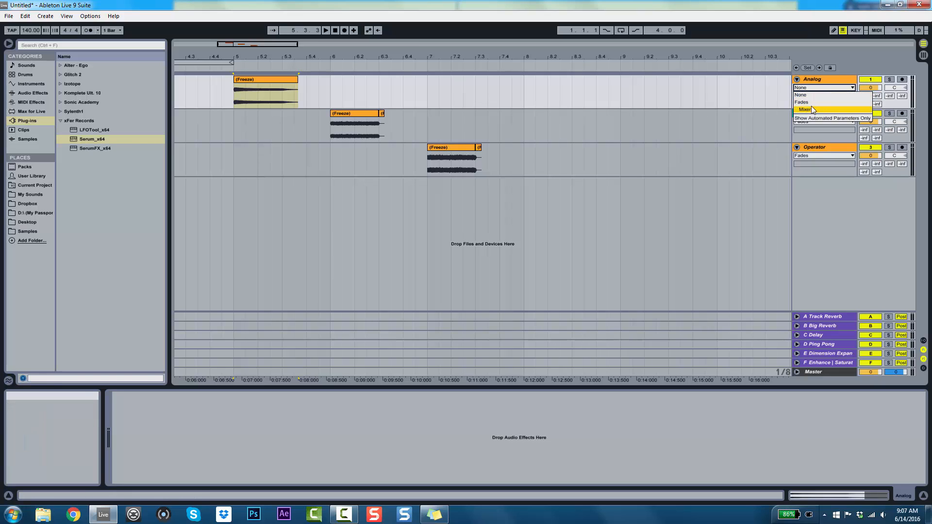
left_click(813, 110)
left_click(815, 88)
left_click(808, 103)
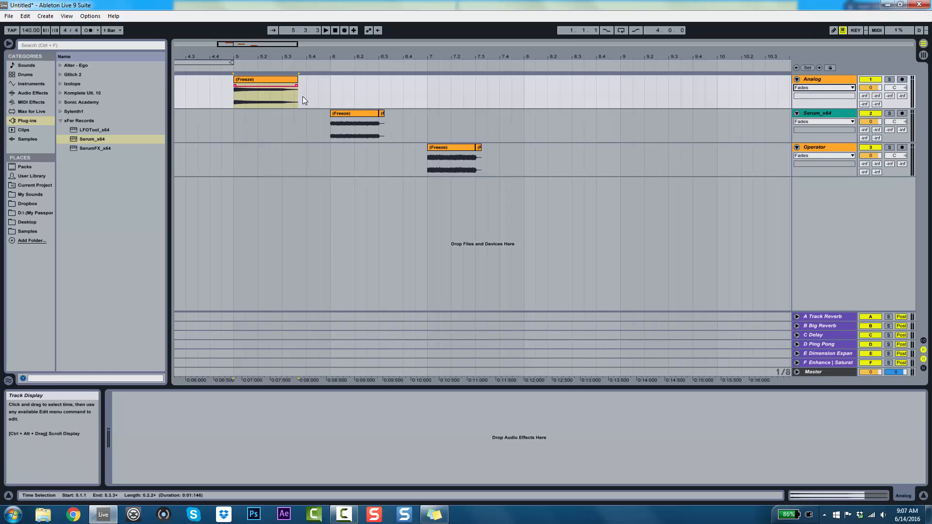
mouse_move(296, 86)
left_mouse_down()
mouse_move(194, 99)
mouse_move(235, 86)
left_mouse_up()
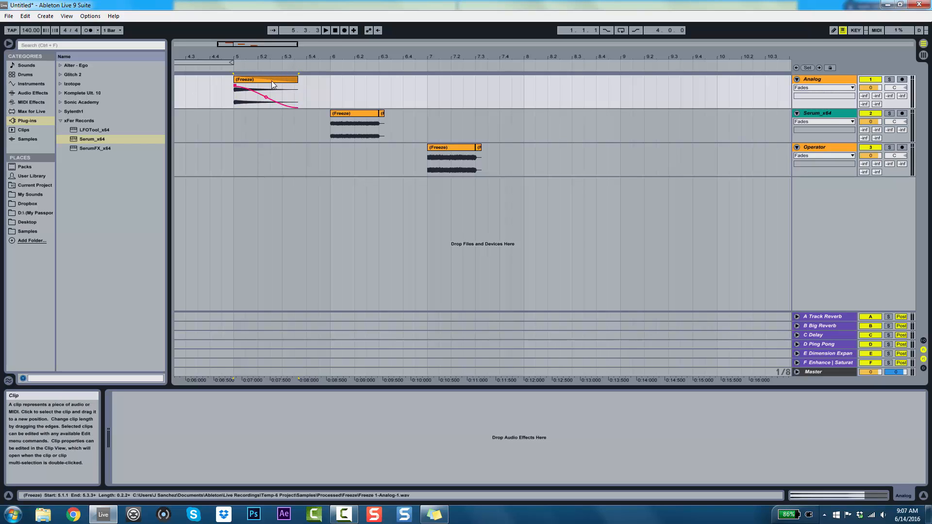
key("space")
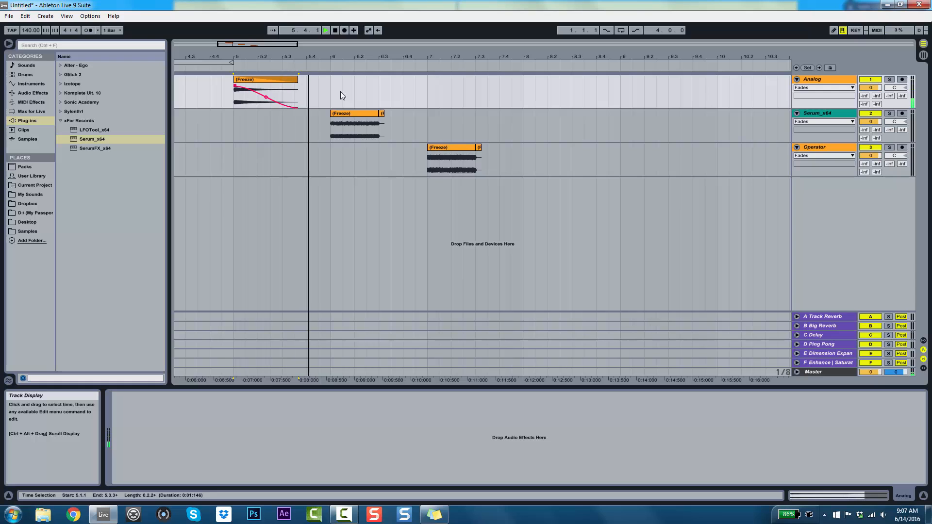
key("space")
Move the faded Analog clip to the start of the arrangement at 1.1.1 and select its track.
left_click(818, 80)
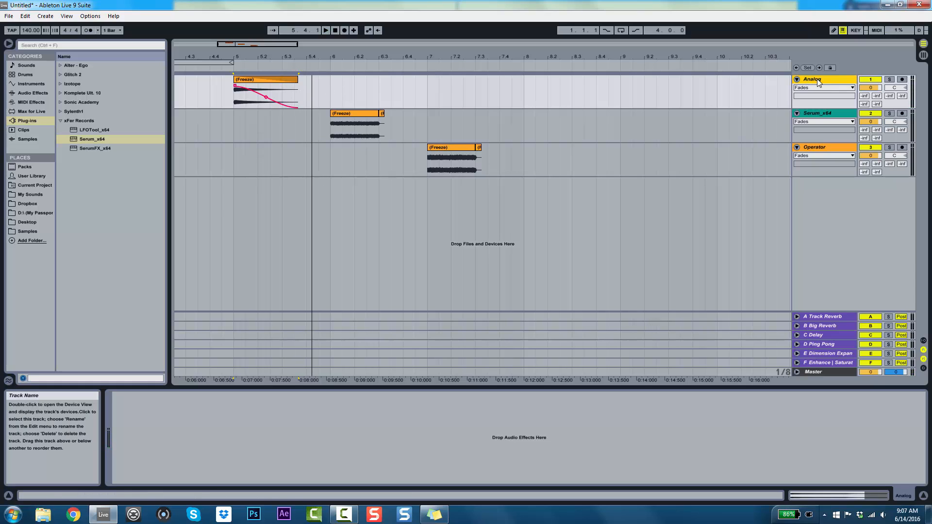
double_click(818, 82)
left_click_drag(216, 55, 342, 21)
left_click_drag(359, 80, 183, 89)
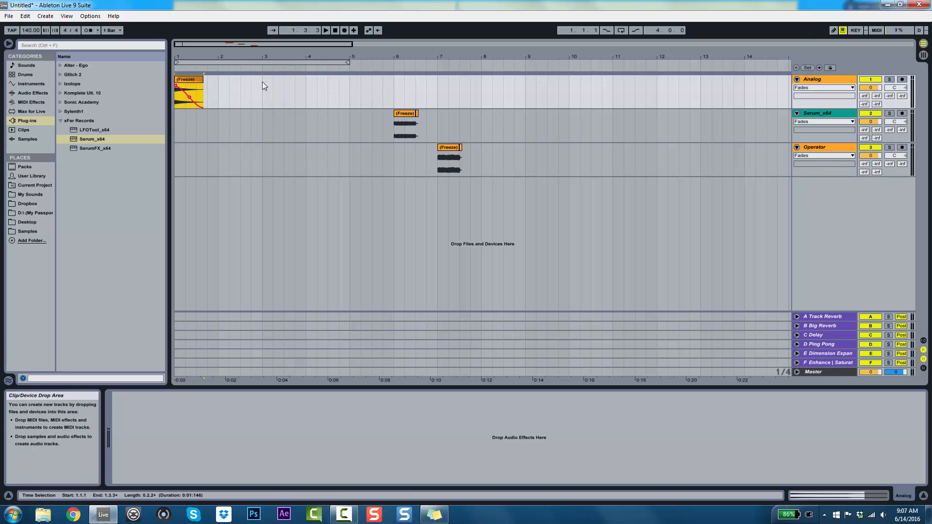
double_click(815, 78)
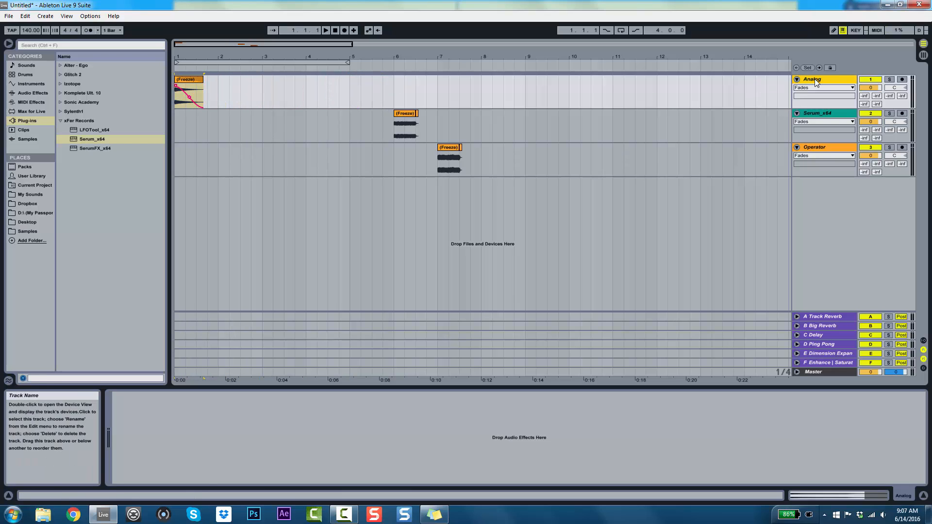
Add a Reverb to the Analog track and turn off its Hi Cut, Spin and Chorus.
left_click(24, 94)
scroll(83, 199, "down", 2)
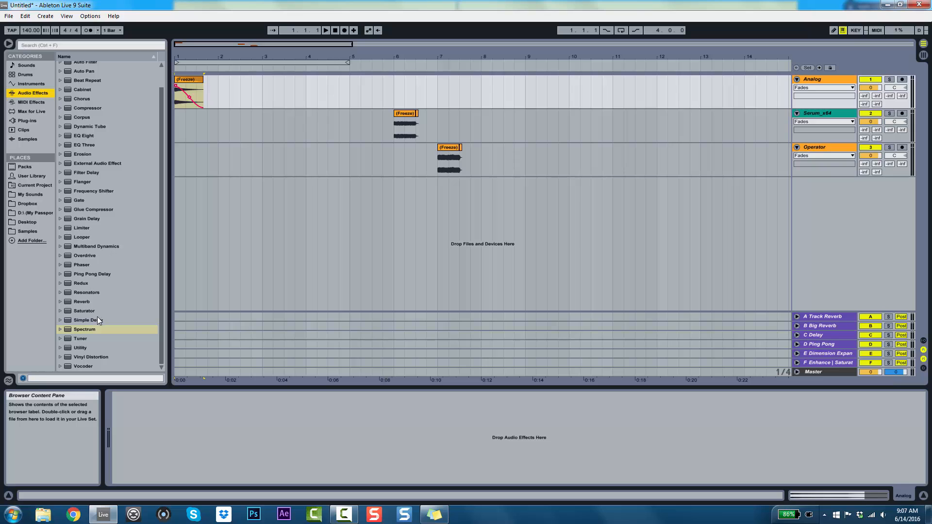
double_click(79, 302)
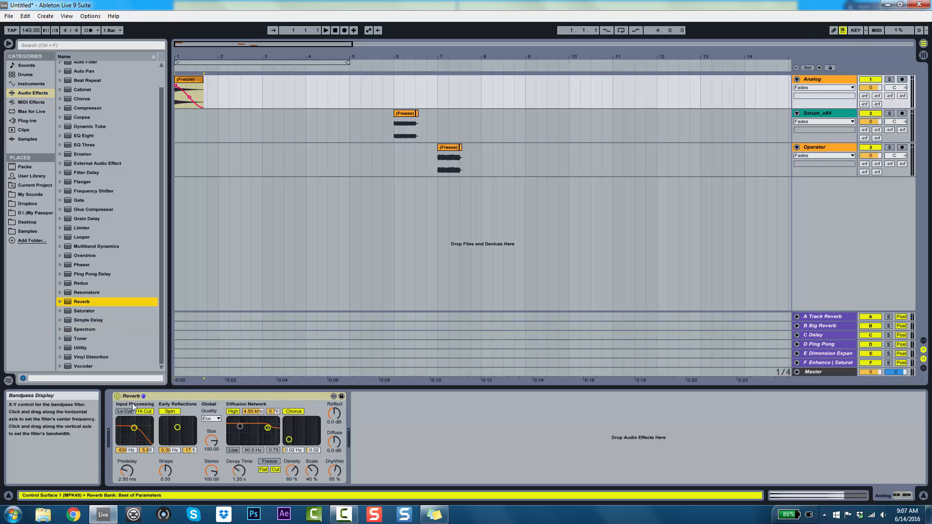
left_click(148, 412)
left_click(170, 411)
left_click(294, 411)
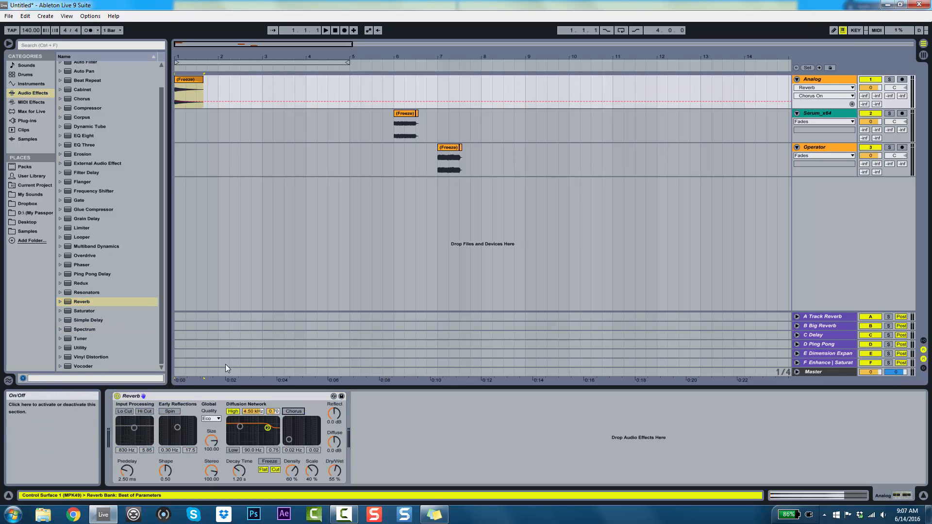
Look through the Max for Live audio effects for alternative reverb devices.
left_click(36, 112)
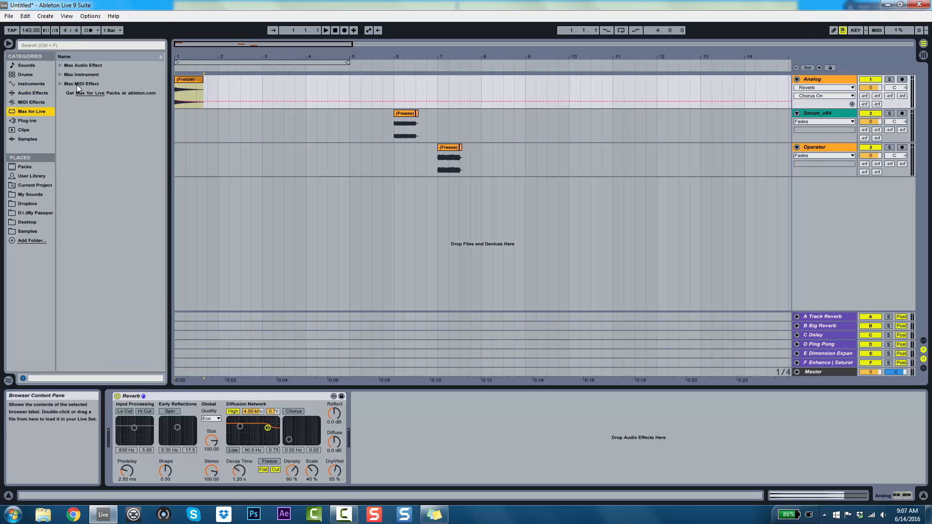
left_click(60, 65)
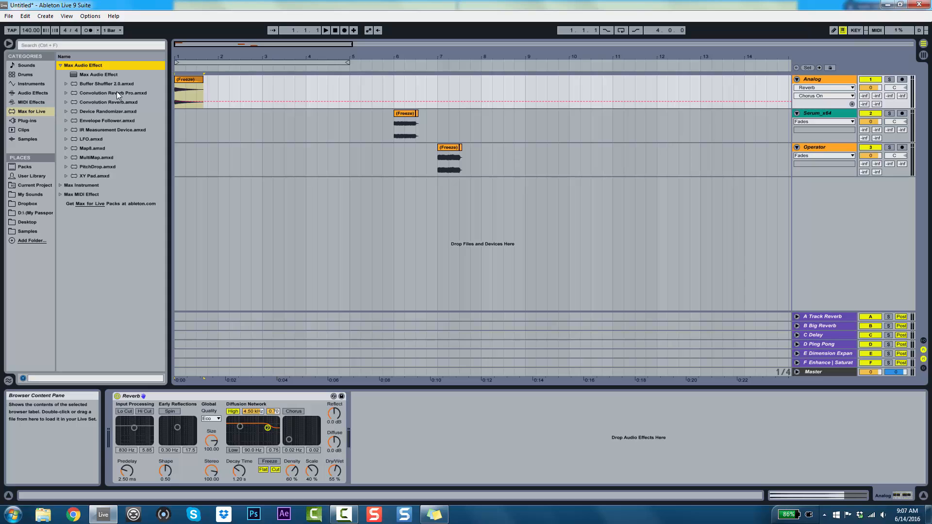
left_click(61, 65)
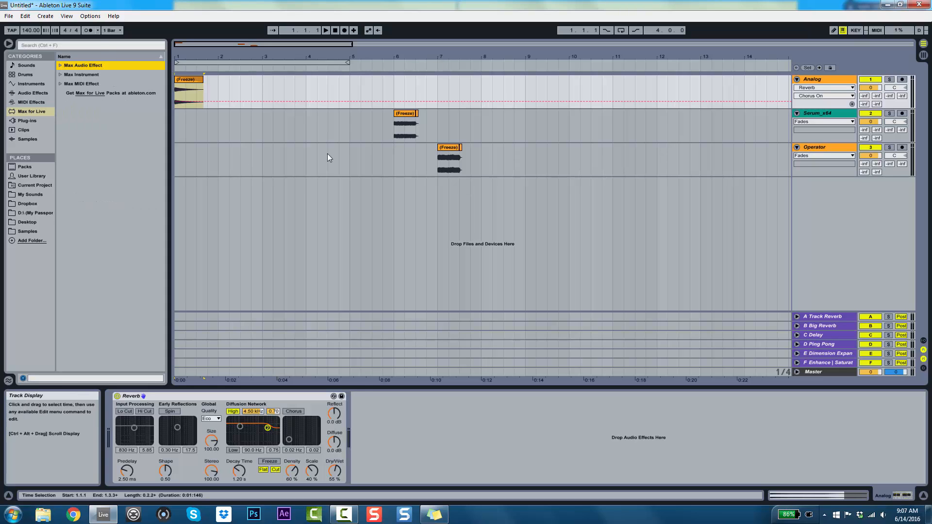
left_click(294, 397)
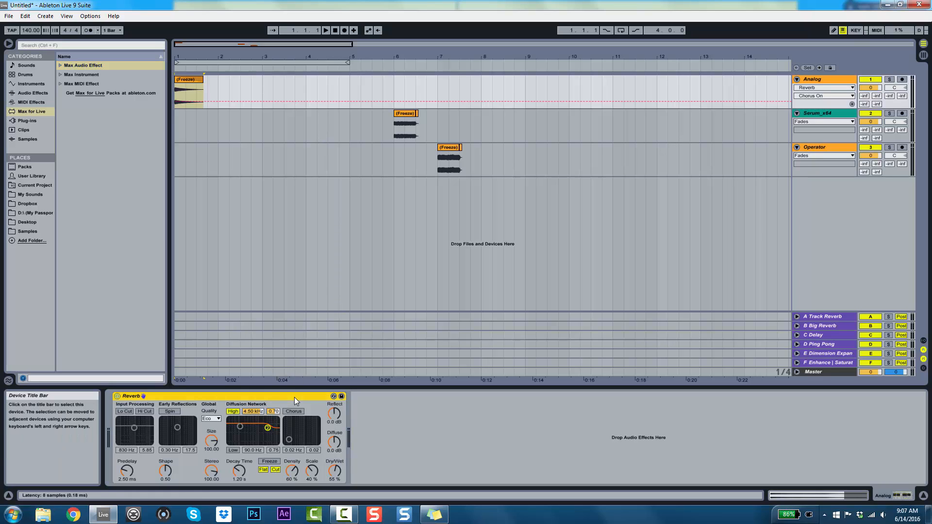
left_click(367, 408)
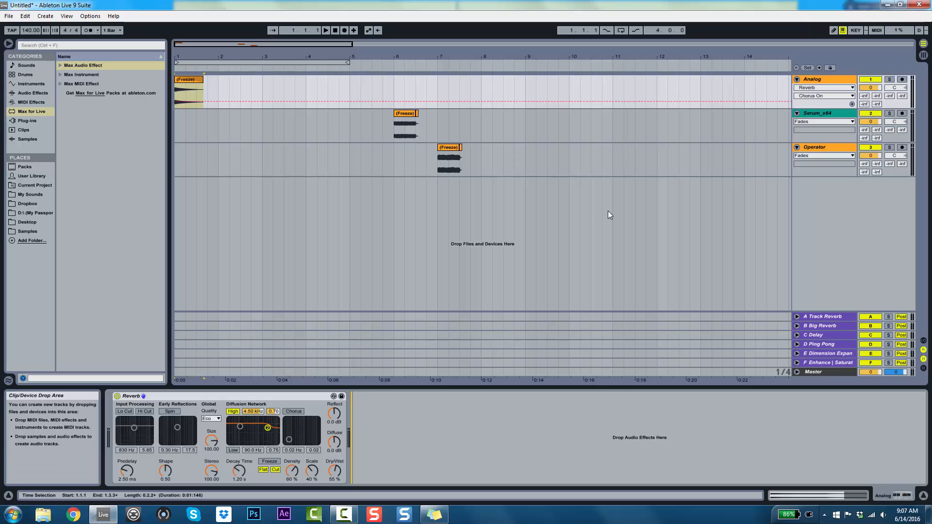
Play the Analog clip over bars 1 to 5 and set the Reverb's Decay Time to about 12.9 s.
left_click(196, 60)
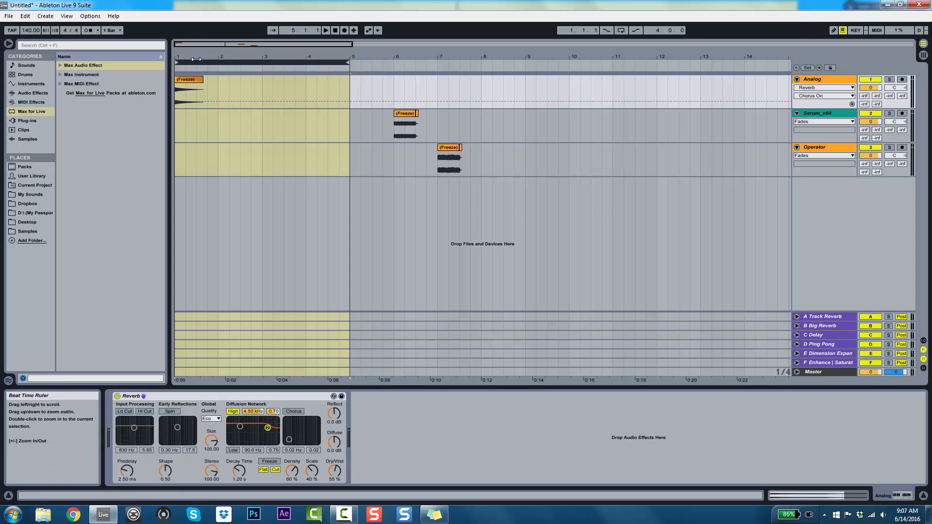
double_click(198, 57)
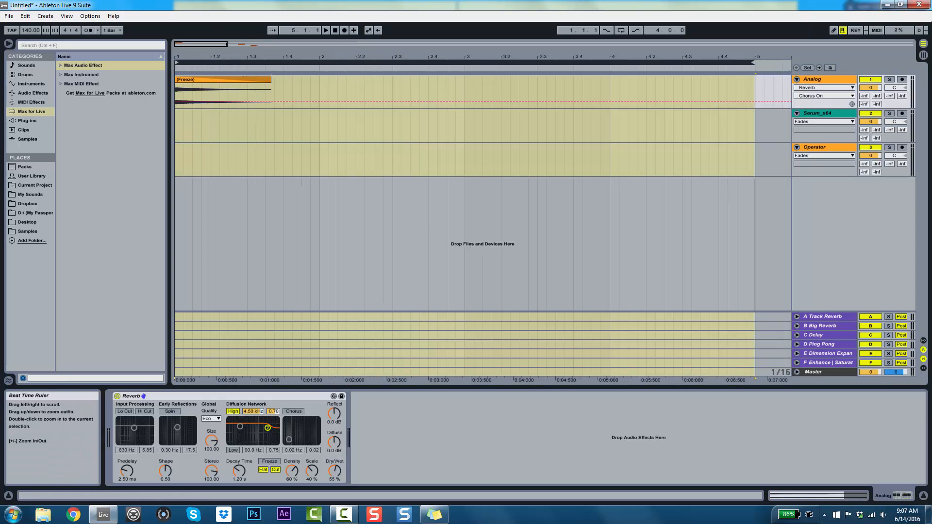
left_click(198, 397)
key("space")
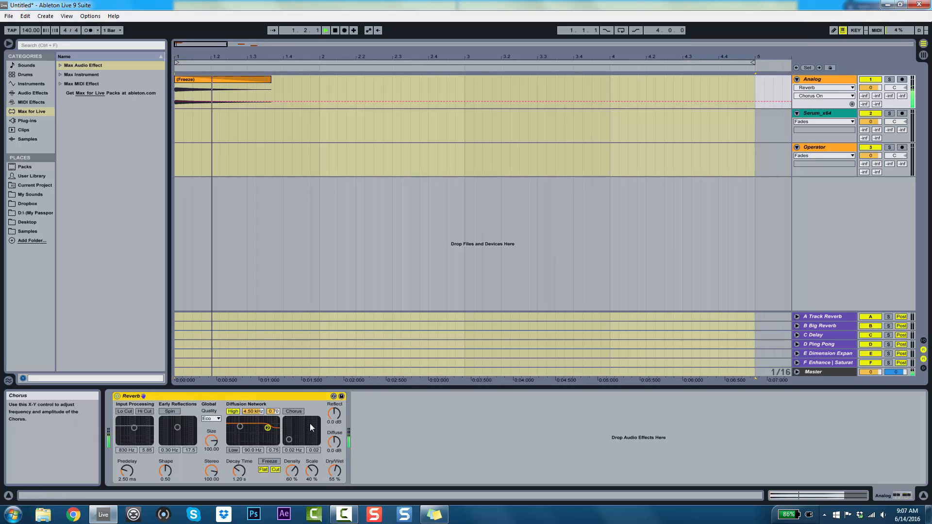
key("space")
left_click_drag(240, 469, 239, 437)
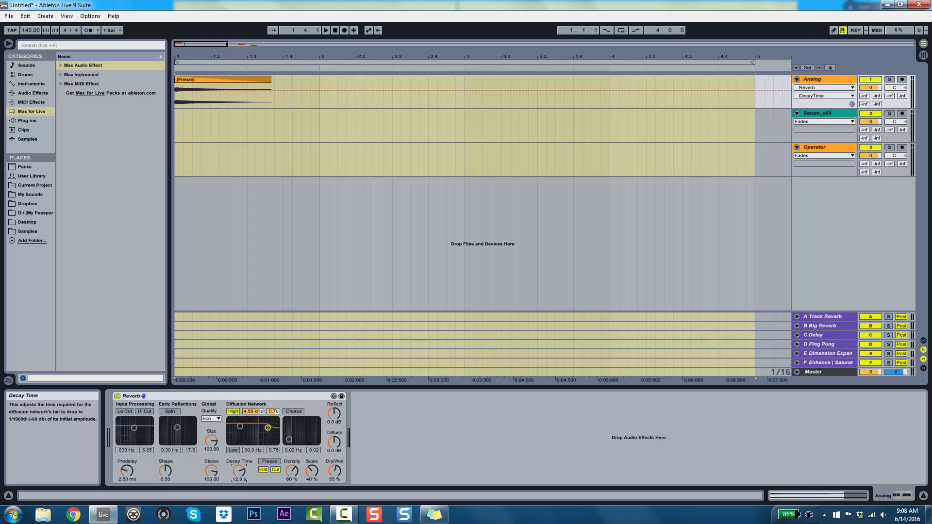
key("space")
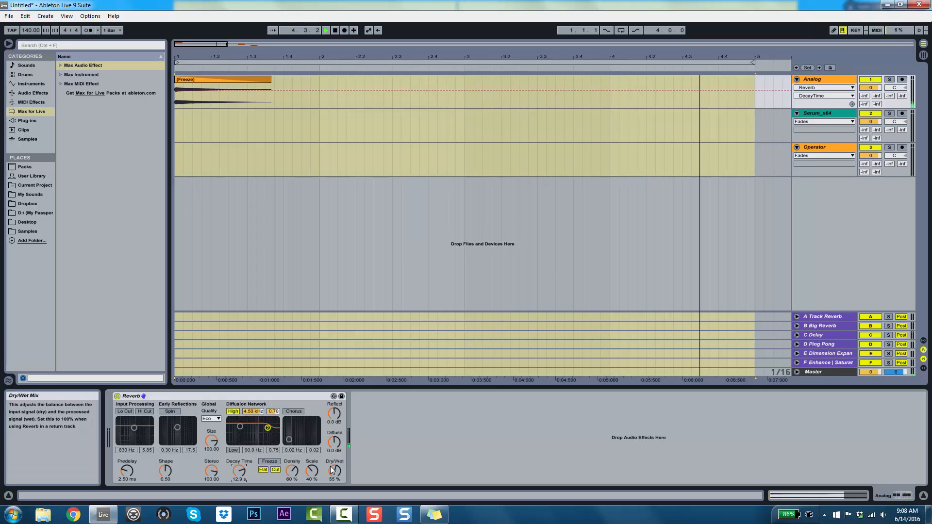
key("space")
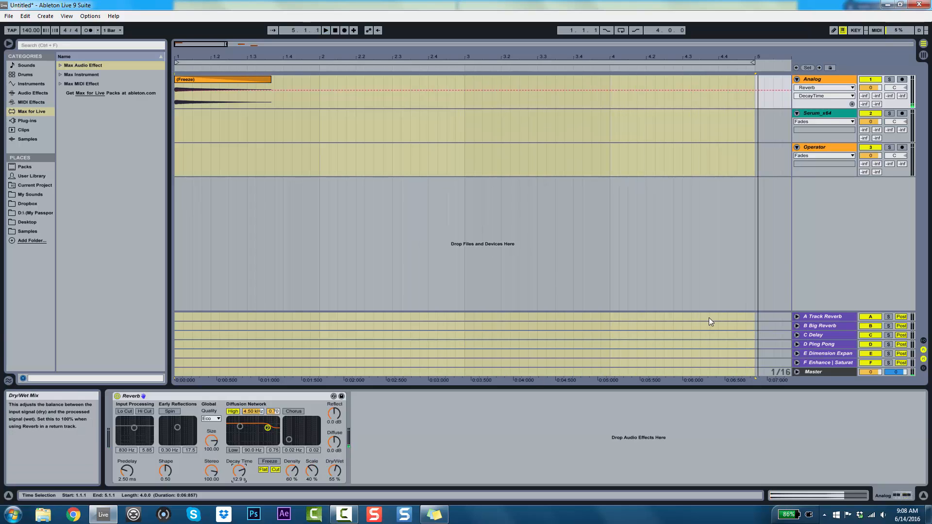
Add EQ Eight after the Reverb with its low cut at about 402 Hz, and set the Reverb's Density to 80% during playback.
left_click(47, 93)
double_click(73, 136)
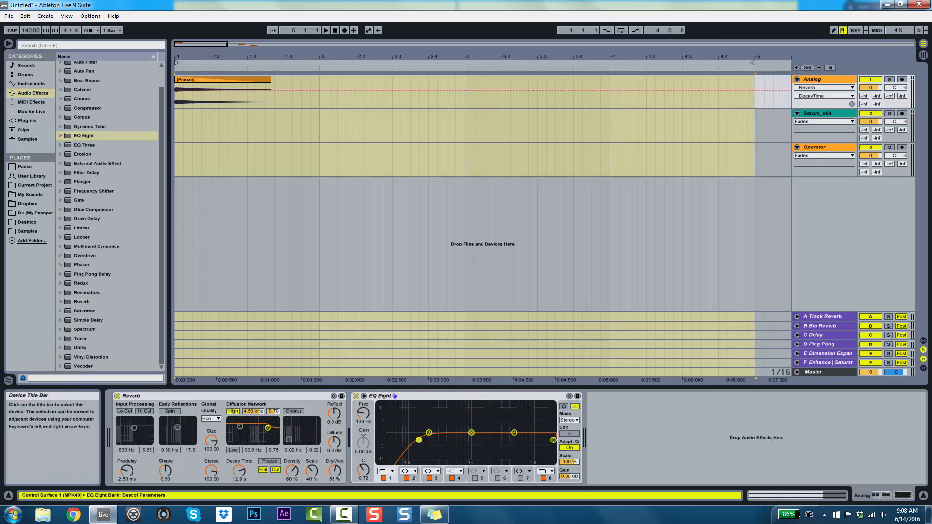
left_click_drag(419, 440, 447, 439)
key("space")
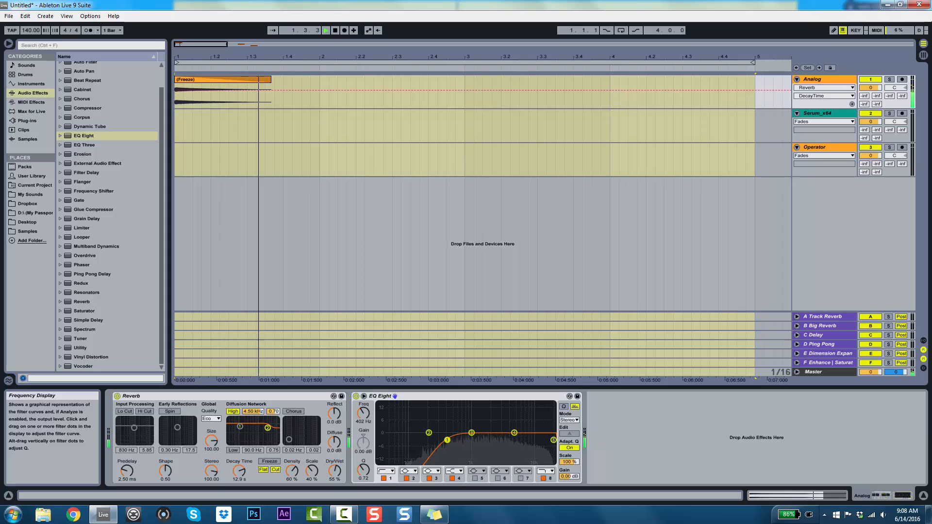
left_click_drag(292, 470, 292, 461)
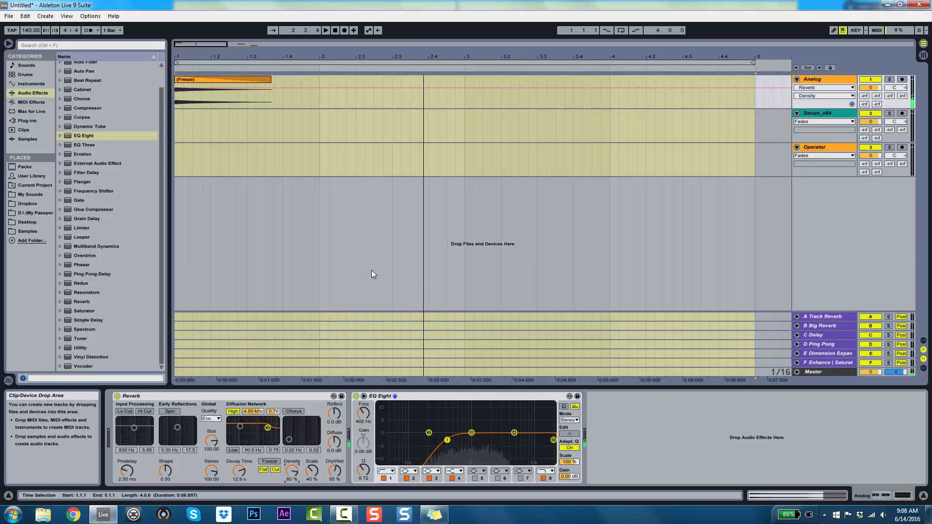
Make EQ Eight's band 4 a bell cut of about -4.83 dB at about 3.74 kHz and adjust its Q.
left_click_drag(513, 433, 491, 435)
left_click(454, 470)
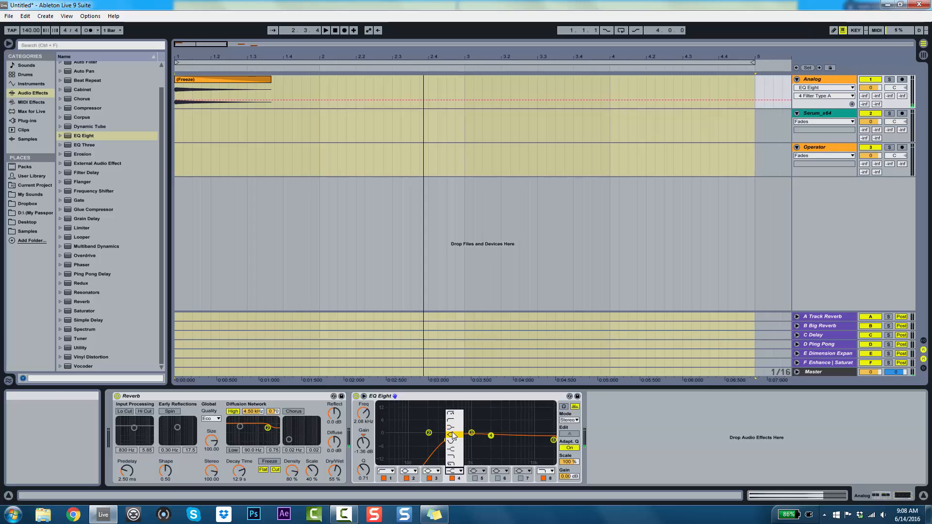
left_click(453, 436)
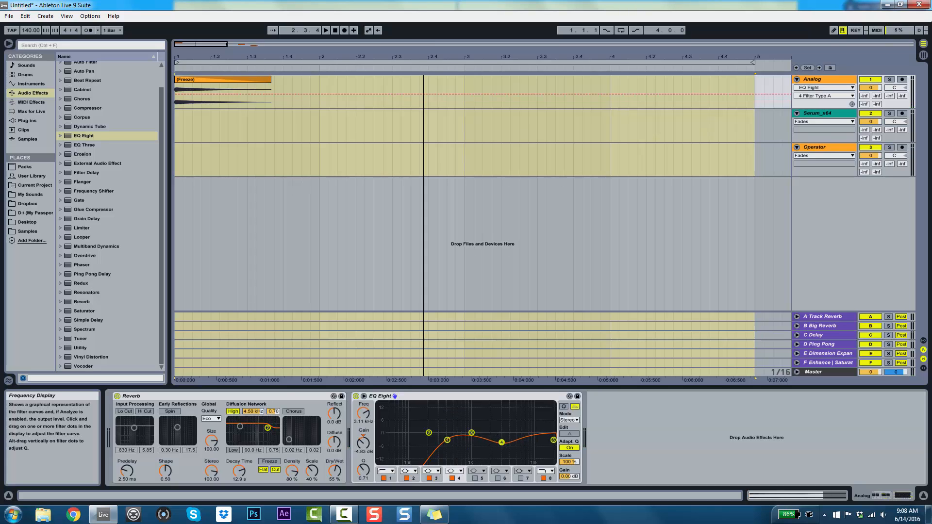
left_click_drag(502, 442, 506, 442)
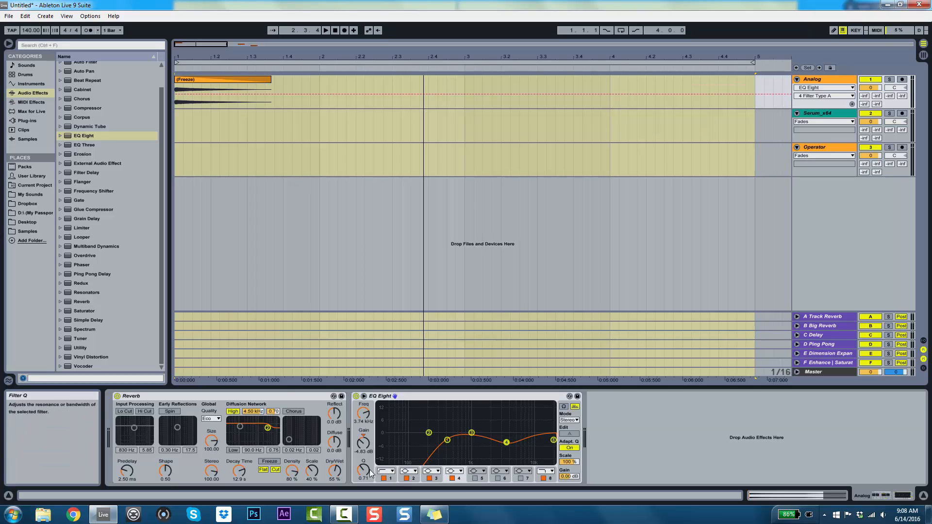
left_click_drag(507, 442, 490, 424)
Play the Analog track while raising EQ Eight's low cut to about 559 Hz, and stop playback.
key("space")
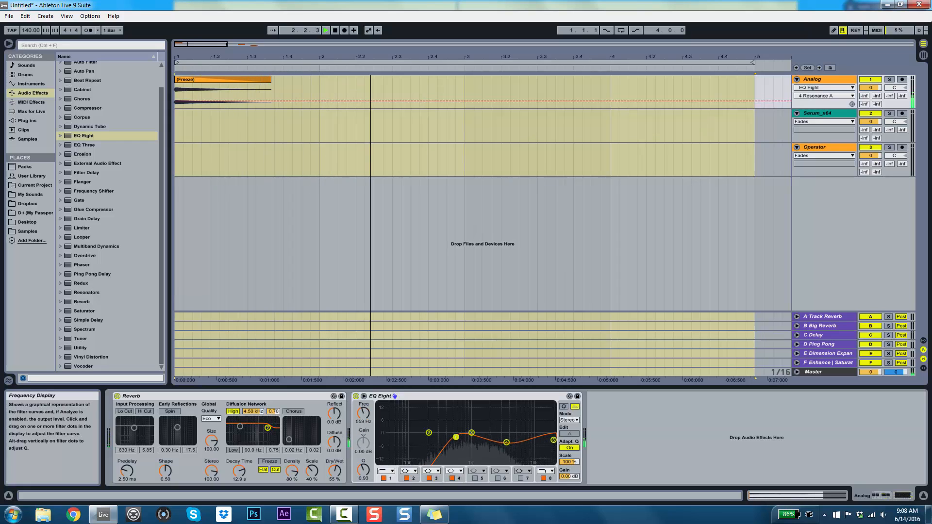
left_click_drag(447, 441, 456, 438)
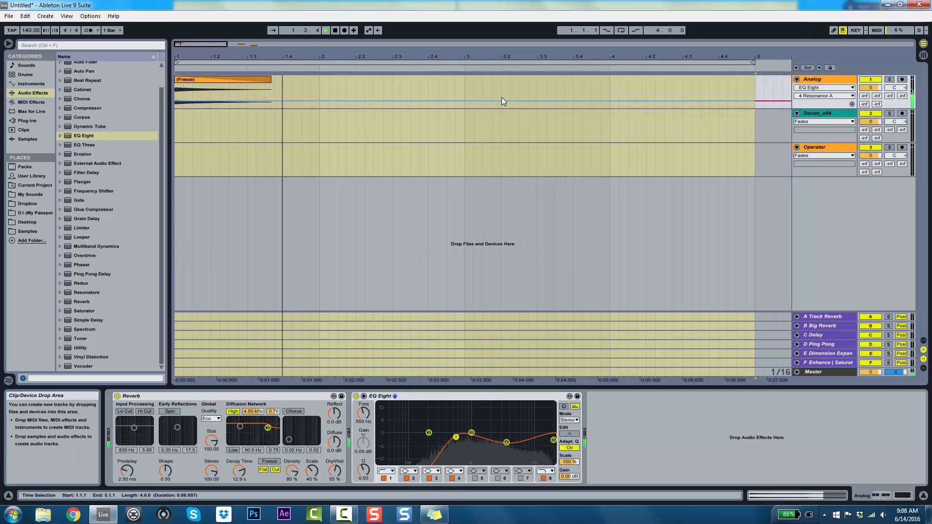
key("space")
Freeze the Analog track and flatten it to audio with the Reverb and EQ Eight included.
key("minus")
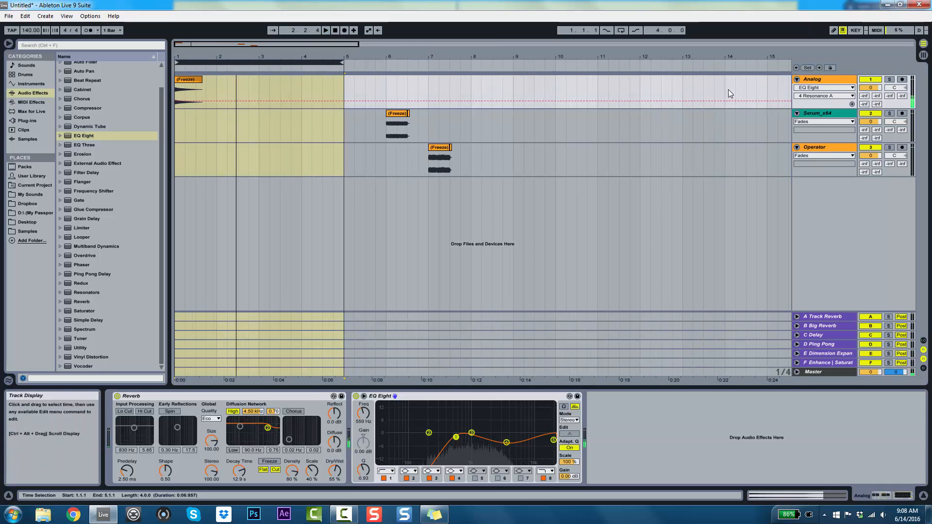
right_click(826, 80)
left_click(743, 139)
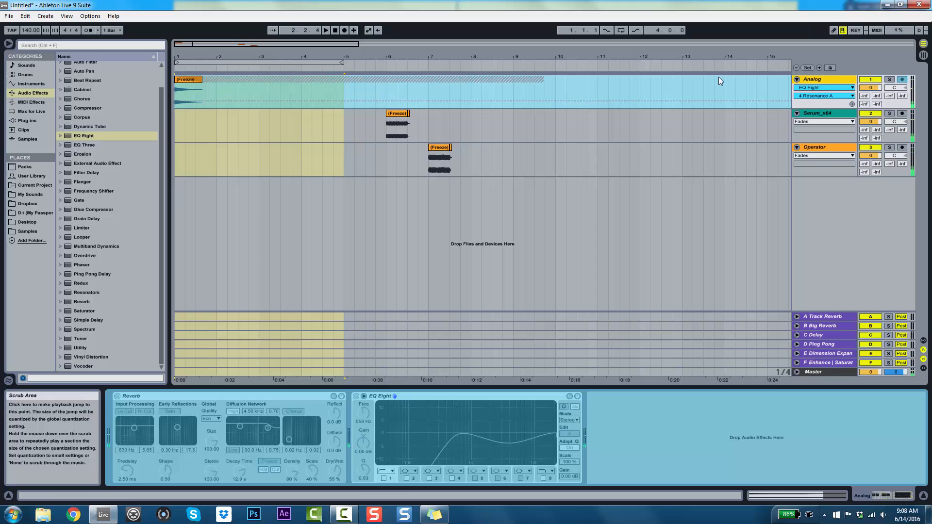
right_click(820, 78)
left_click(833, 141)
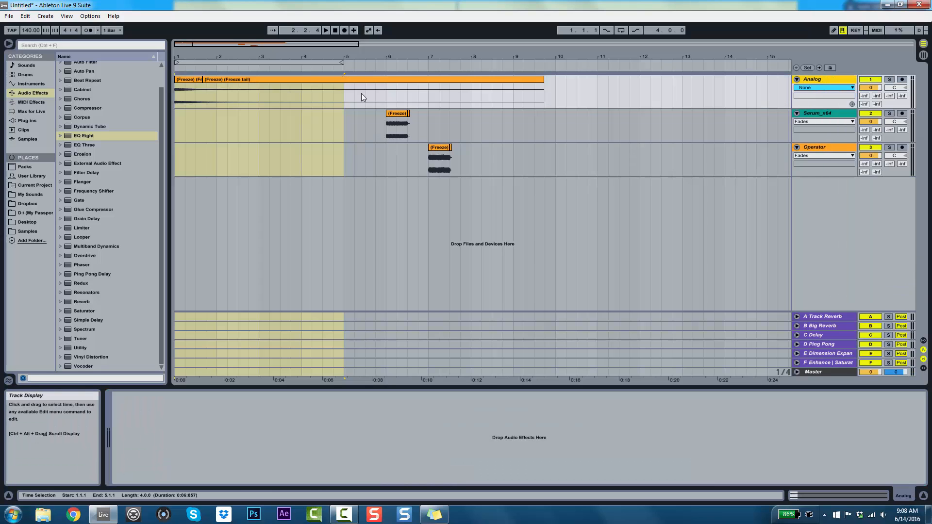
Extend the Analog freeze tail clip back to 1.1.1, trim its end to 5.1.1 and play the result.
left_click(225, 79)
key("space")
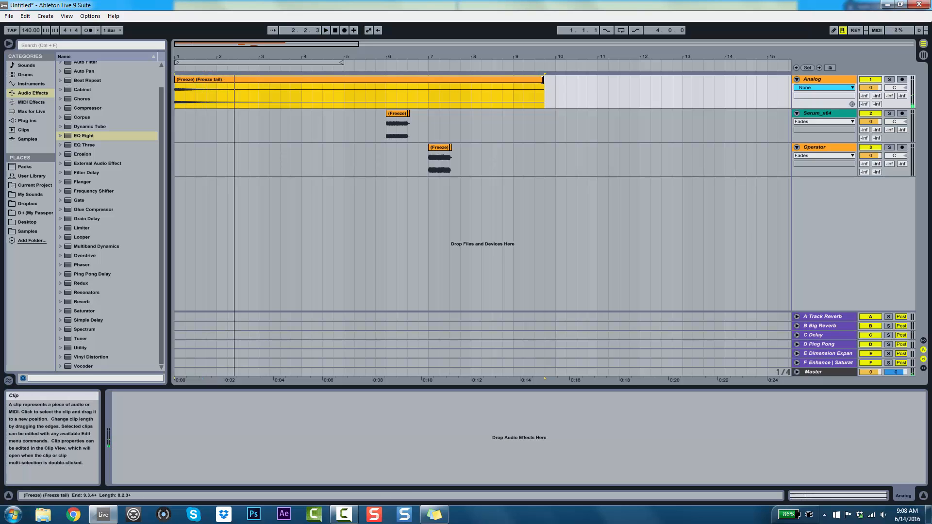
left_click_drag(544, 81, 327, 79)
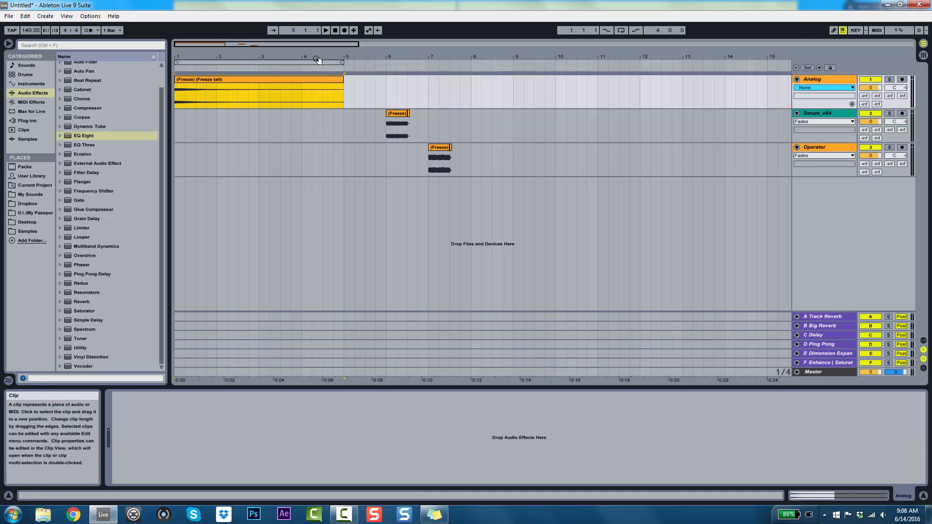
double_click(318, 59)
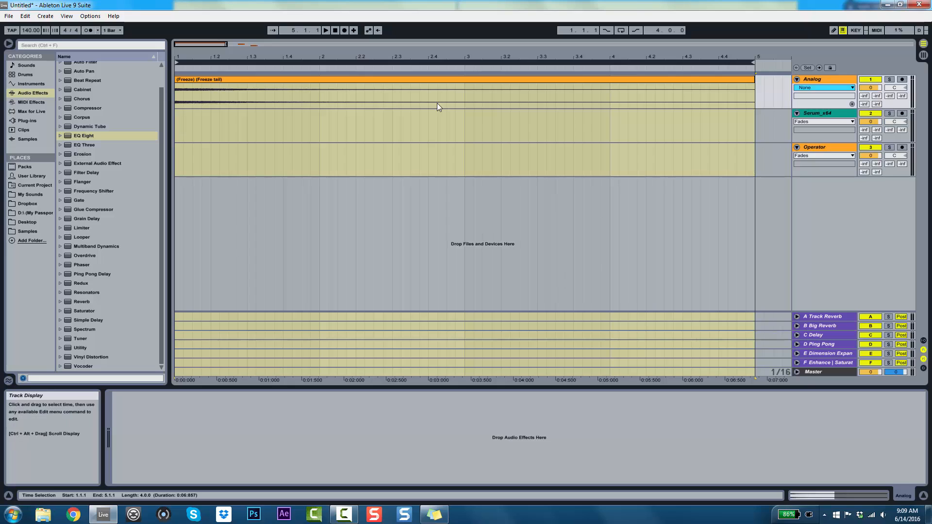
key("space")
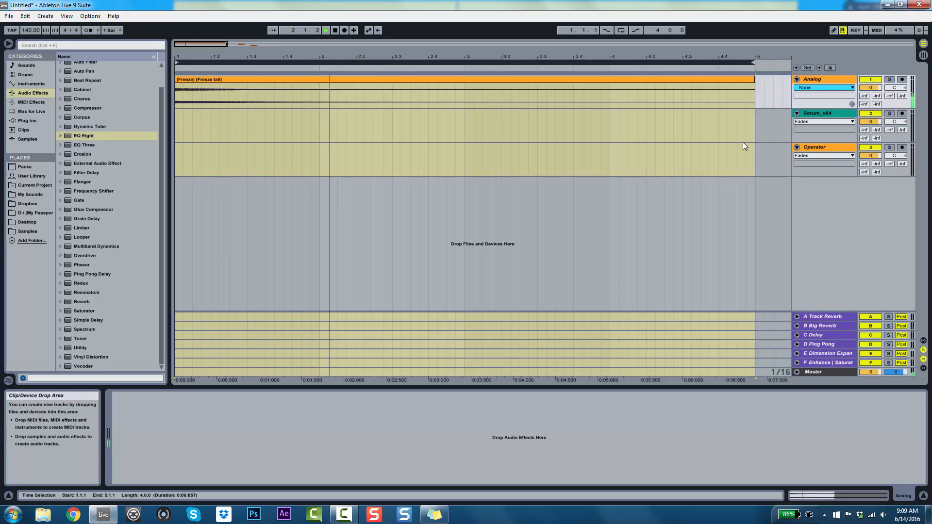
Display the Analog track's Fades, fade the four-bar clip out across its full length and play it back.
left_click(847, 92)
left_click(828, 96)
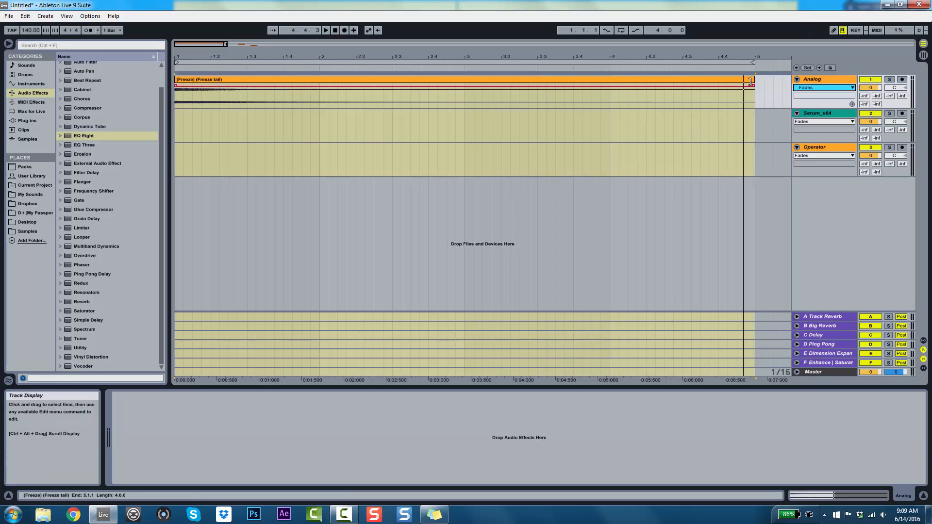
left_click_drag(754, 86, 177, 92)
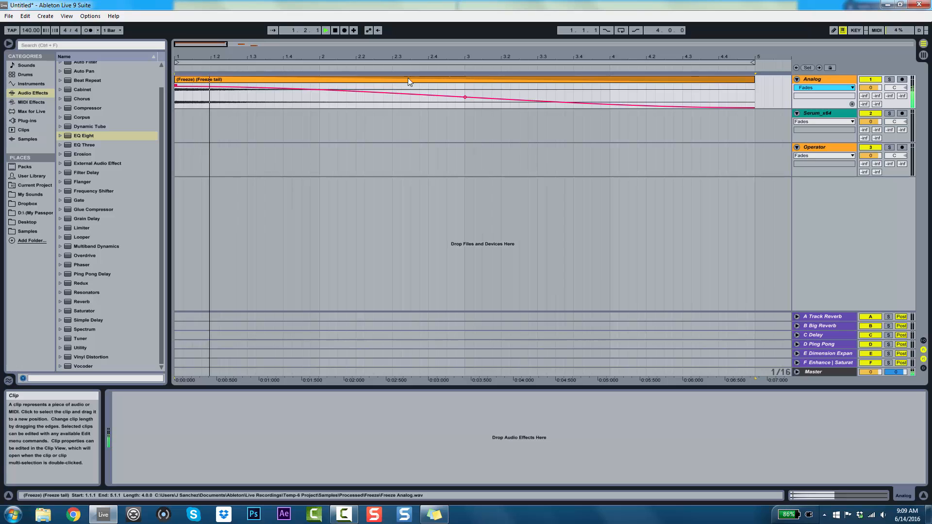
left_click(449, 62)
double_click(450, 57)
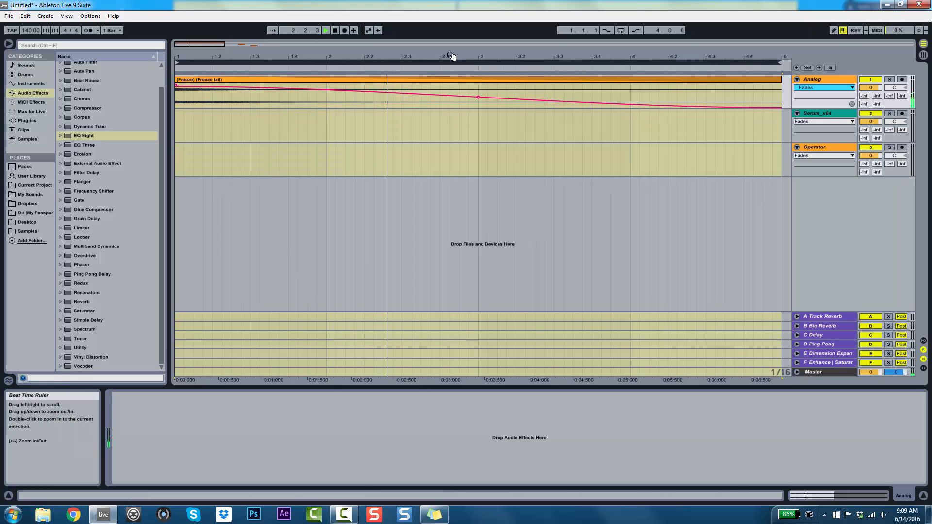
left_click_drag(452, 57, 451, 20)
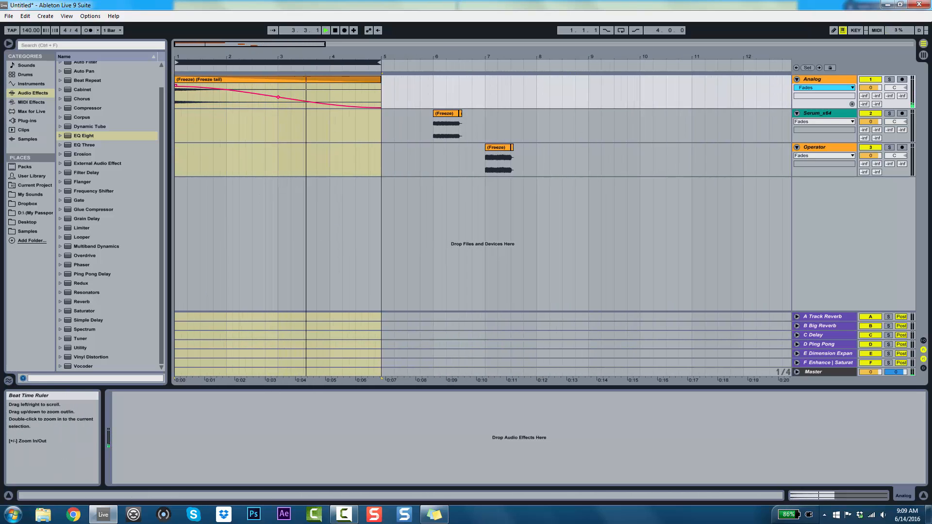
left_click(312, 79)
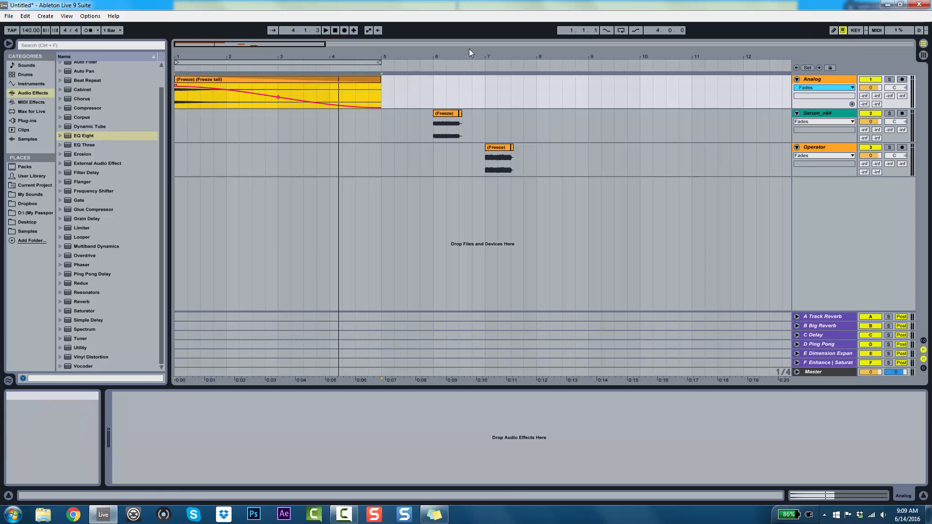
Duplicate the half-bar Serum freeze clip at 6.1.1 five times in a row, filling its track up to 9.1.1.
left_click_drag(469, 49, 378, 102)
left_click(334, 113)
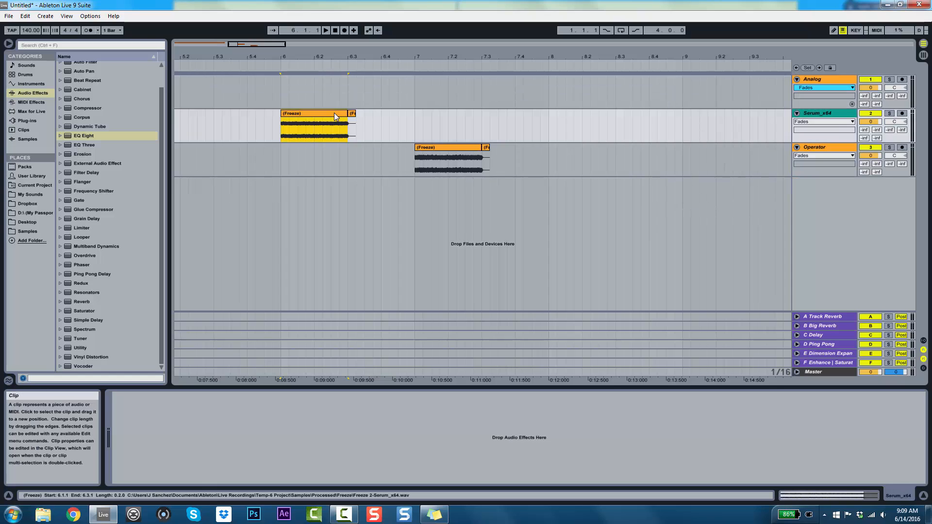
key("ctrl+d")
key("ctrl+d")
key("ctrl+d")
key("ctrl+d")
key("ctrl+d")
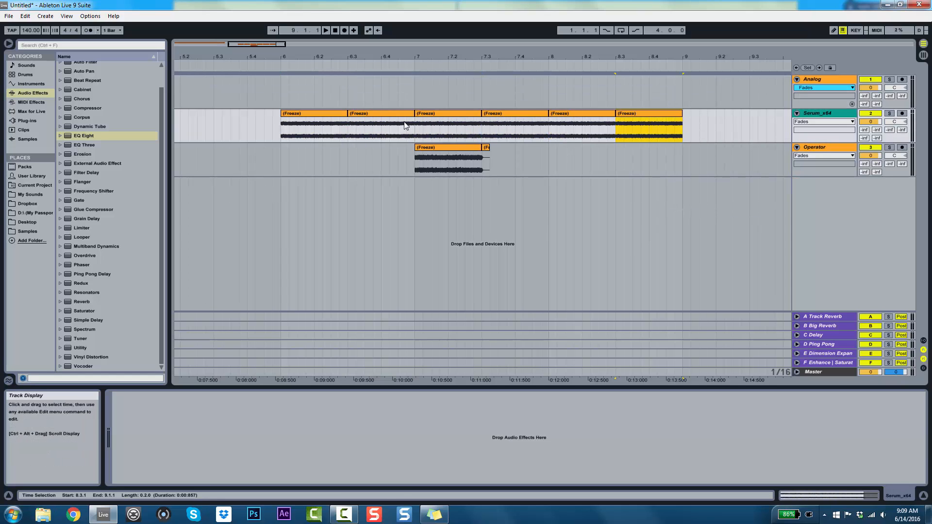
Move the Operator freeze clip and its tail past the end of the Serum clips, to about 9.2.2.
left_click(417, 147)
left_click_drag(437, 147, 746, 146)
left_click_drag(564, 51, 459, 45)
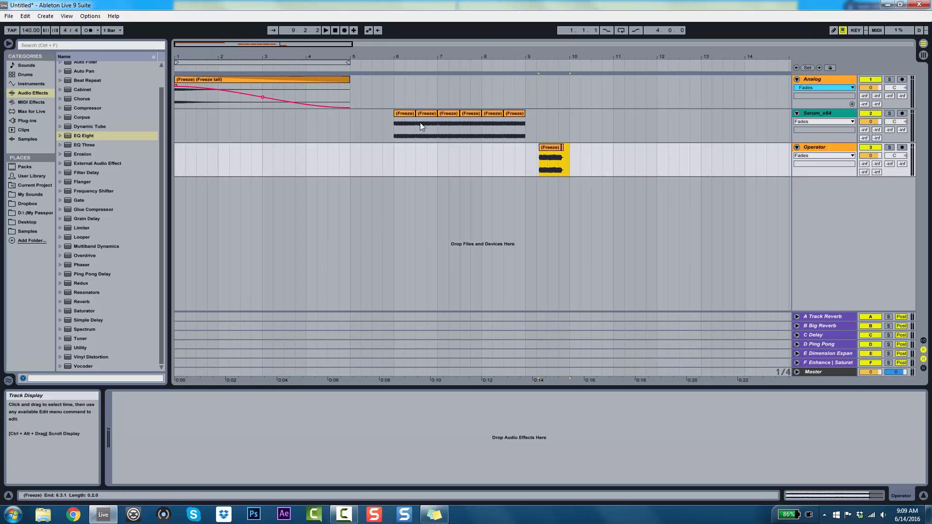
Play the six Serum clips, consolidate them into one clip and move it to start at 5.1.1.
left_click(411, 116)
key("space")
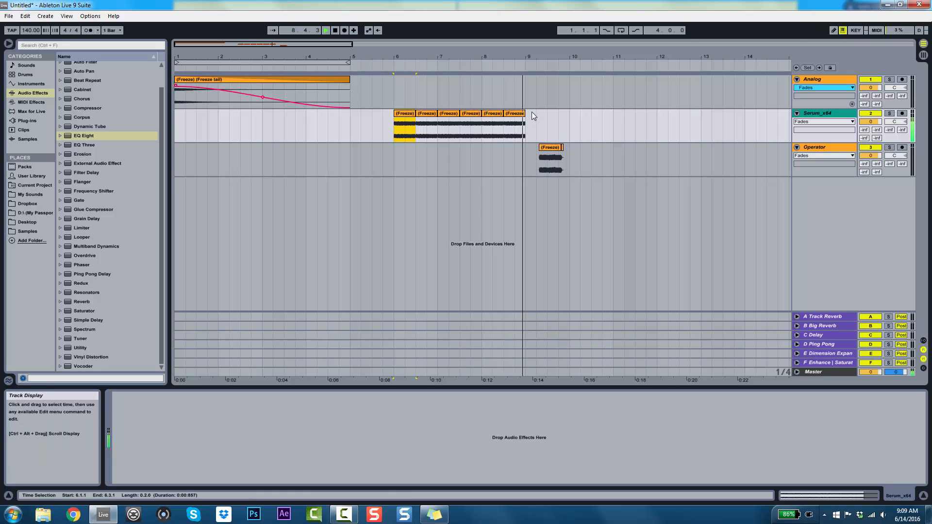
left_click(518, 118, "shift")
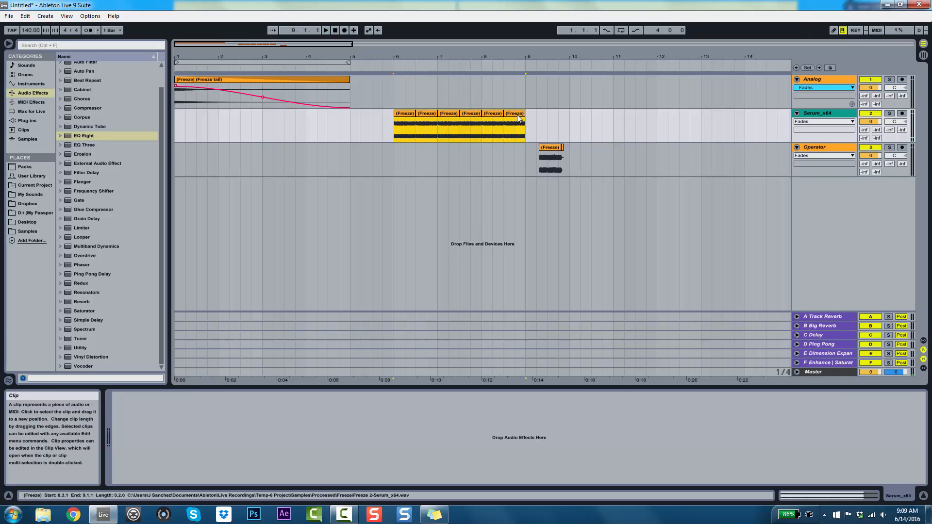
key("ctrl+j")
left_click_drag(462, 114, 384, 115)
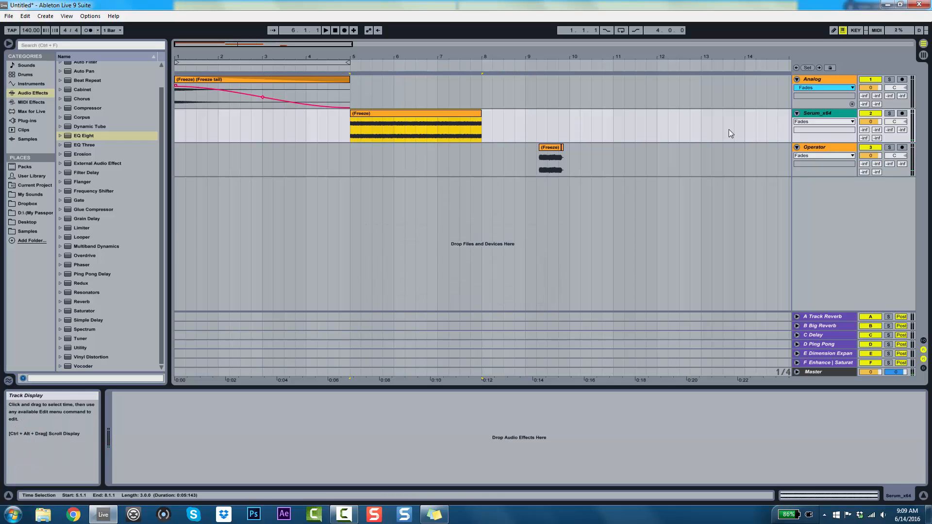
Add an Auto Filter to the Serum track and raise its filter frequency to the maximum.
left_click(823, 116)
scroll(119, 101, "up", 2)
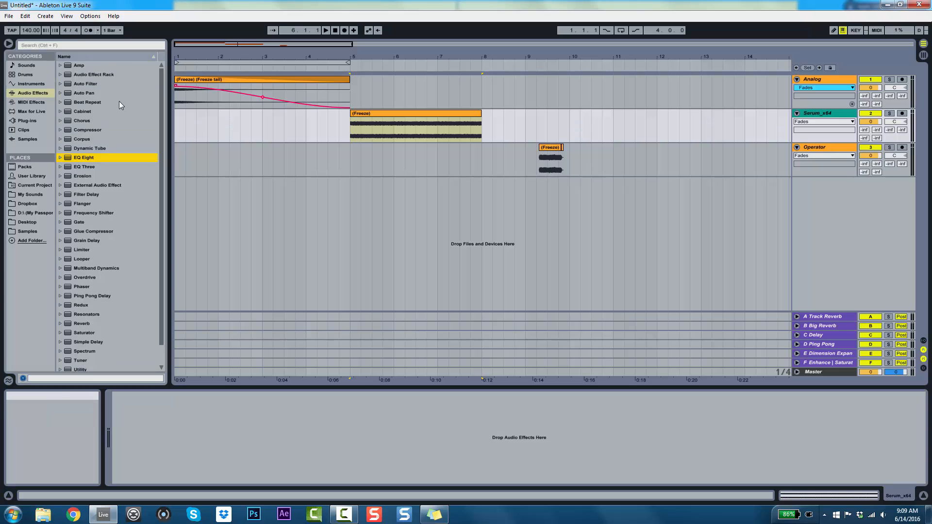
double_click(94, 85)
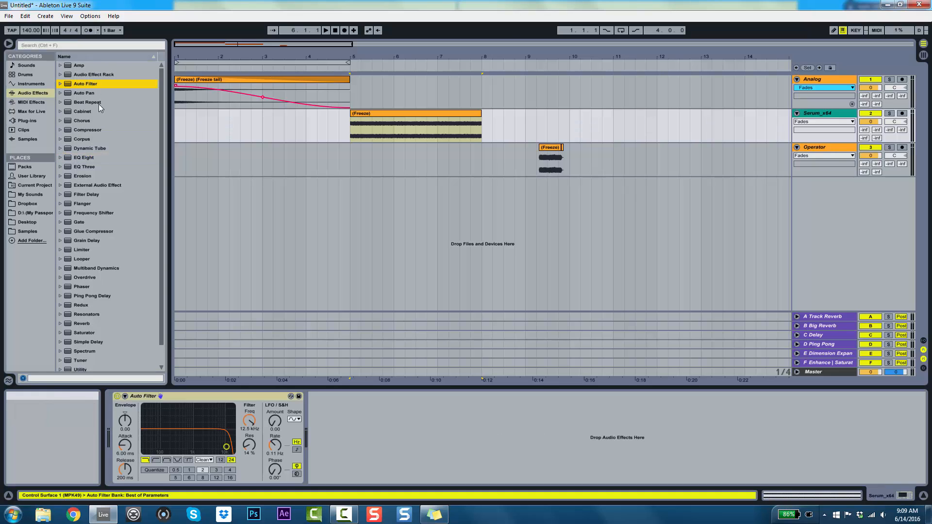
left_click_drag(248, 422, 248, 412)
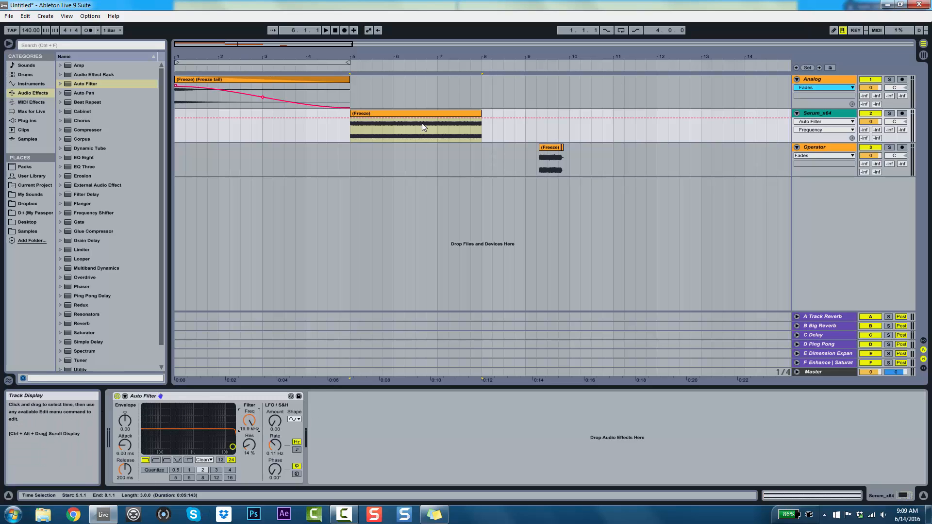
Automate the Auto Filter frequency to sweep down across the Serum clip from 5.1.1 to 8.1.1, and play from 4.4.1.
left_click(353, 133)
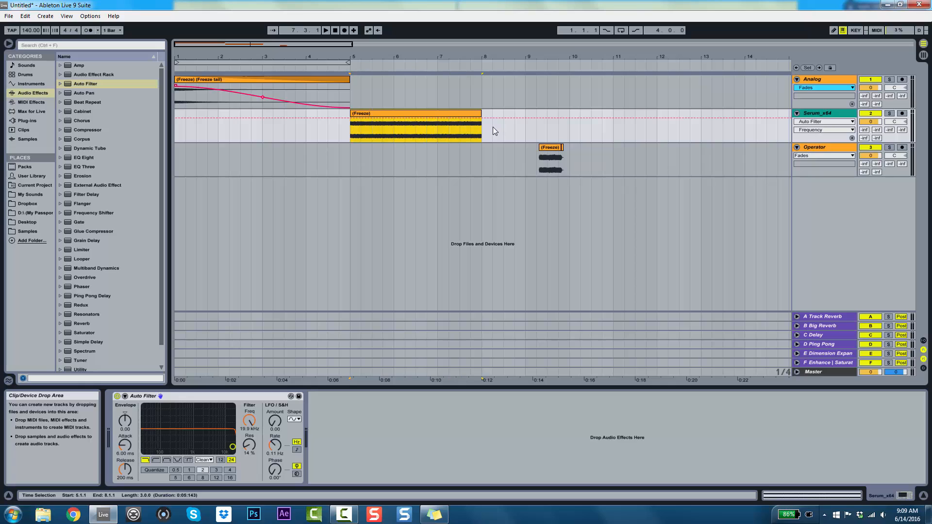
left_click(453, 119)
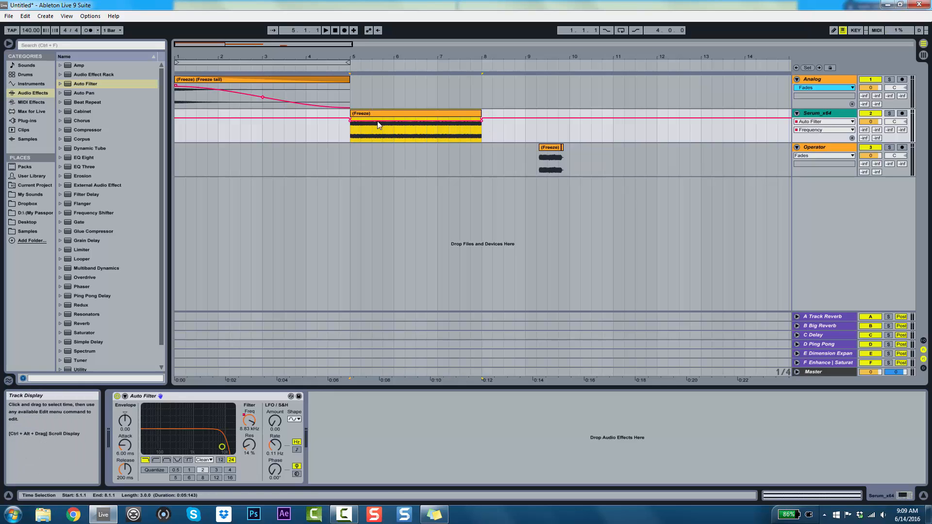
left_click_drag(377, 121, 350, 119)
left_click(339, 130)
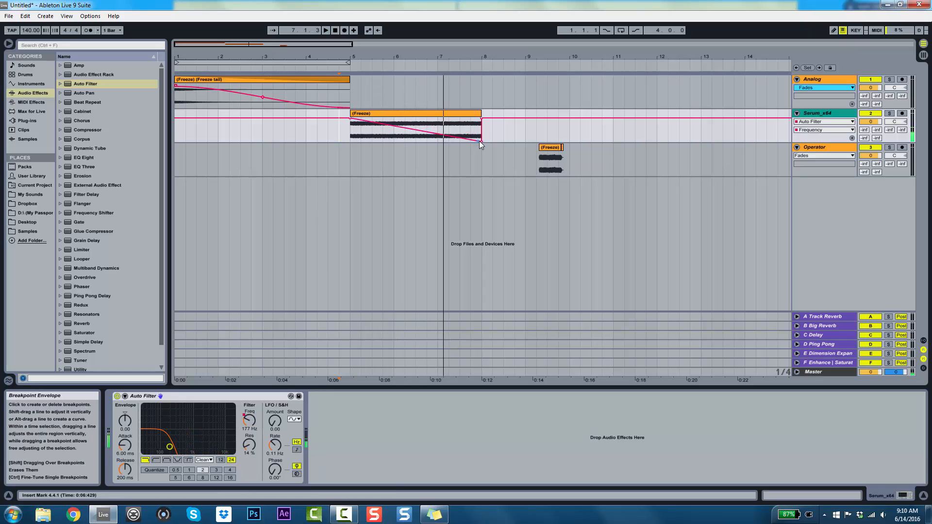
Move the envelope's low breakpoint to about bar 6 at 26.0 Hz so the frequency dips and rises, and play the sweep.
left_click_drag(481, 141, 382, 141)
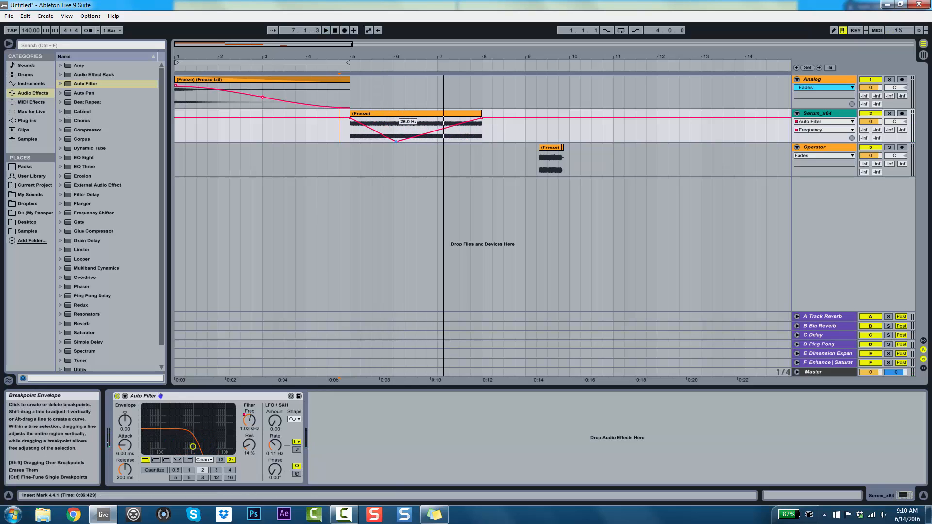
key("space")
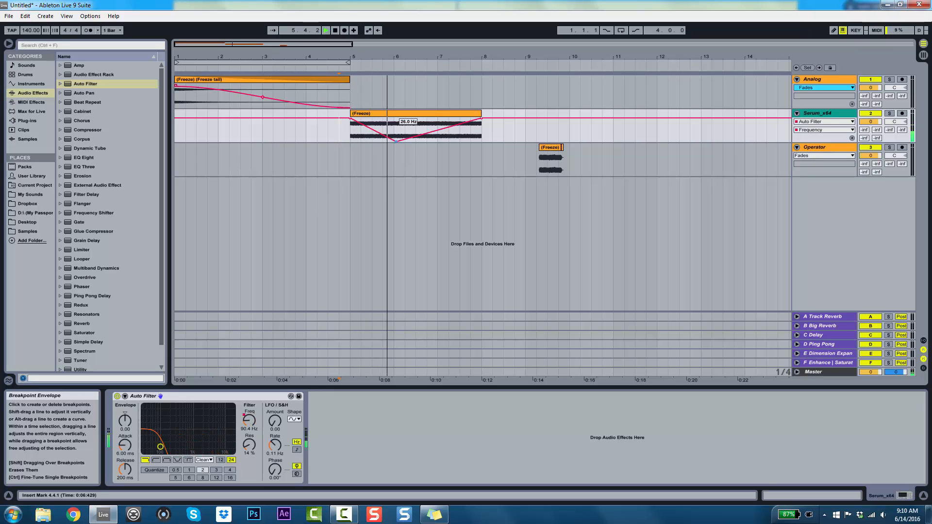
key("space")
key("space")
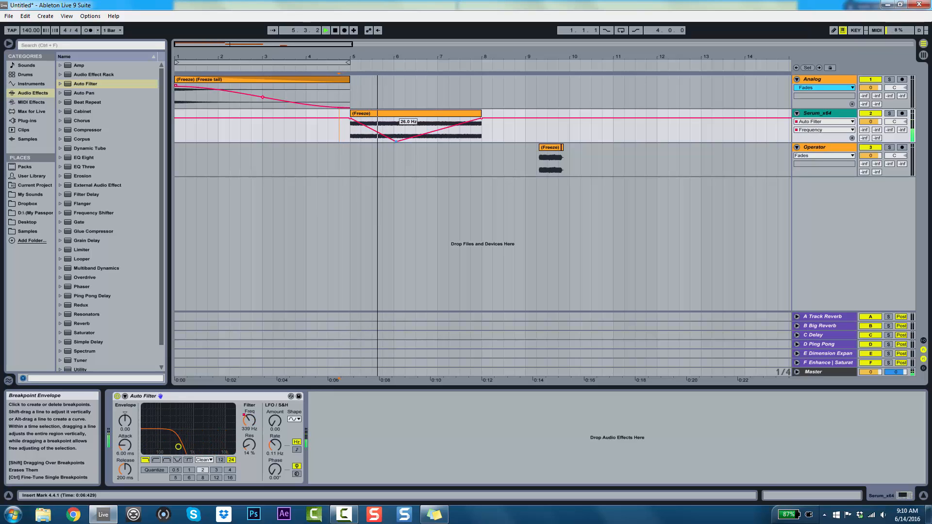
key("space")
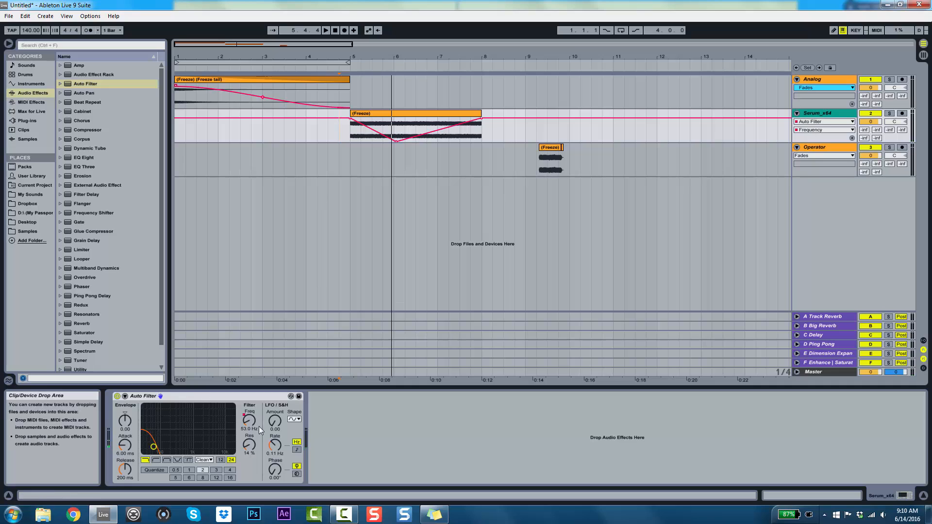
Adjust the Auto Filter resonance to about 42 % while playing the sweep, and stop playback.
left_click_drag(249, 444, 249, 418)
key("space")
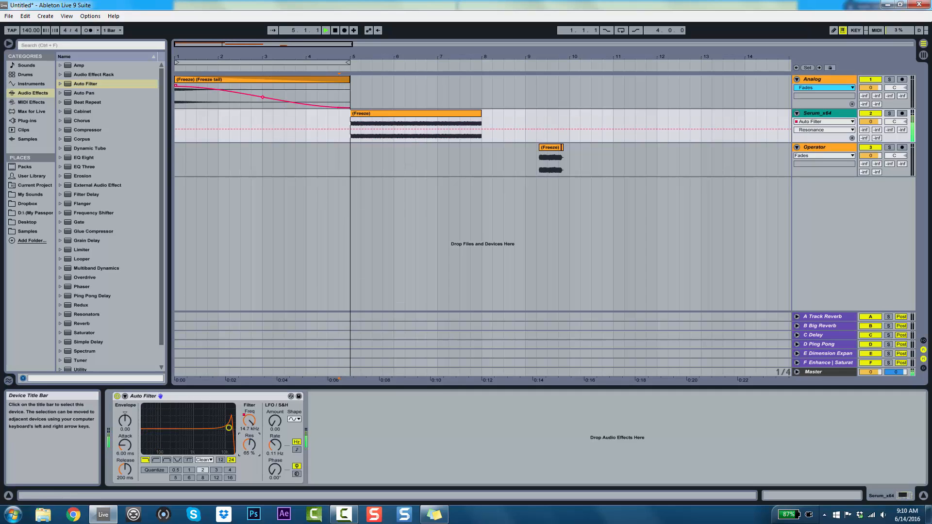
key("space")
key("space")
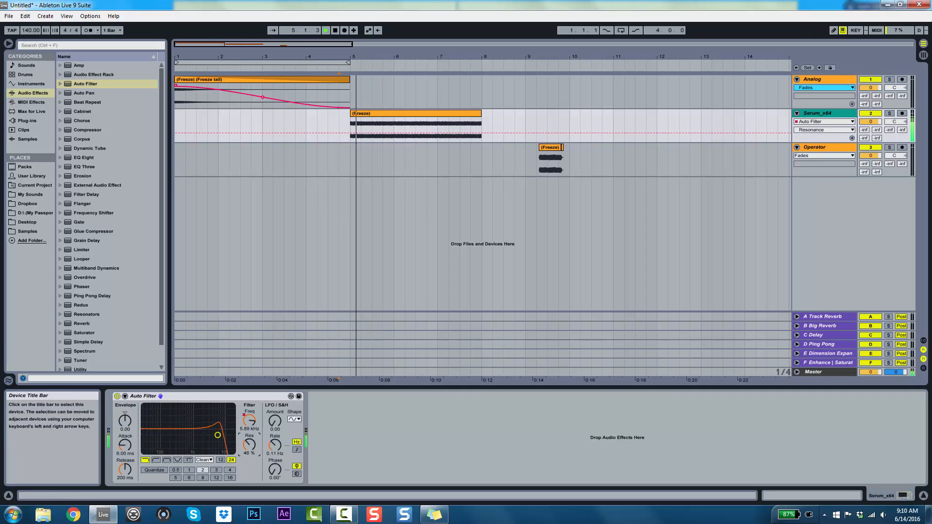
key("space")
key("space")
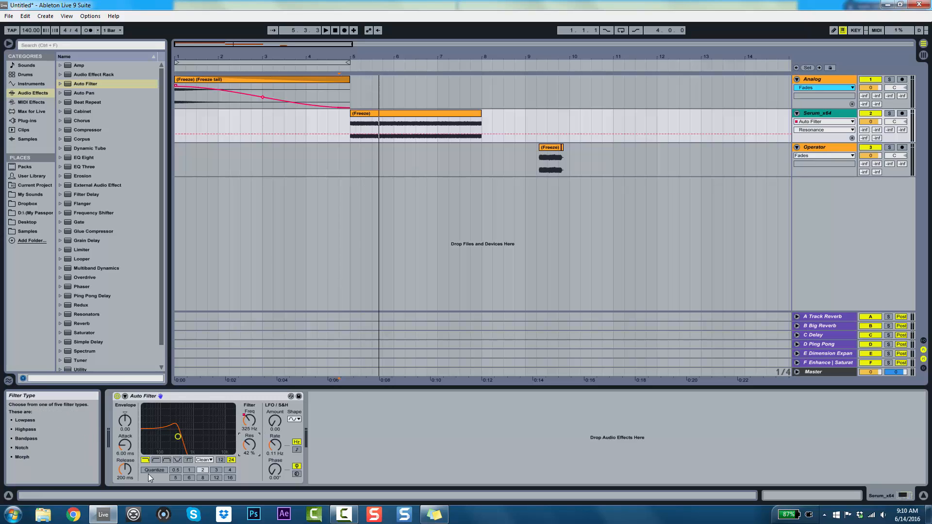
Switch the Auto Filter to Highpass, move the 26.0 Hz frequency breakpoint to the clip's start and play the rising sweep.
left_click(156, 459)
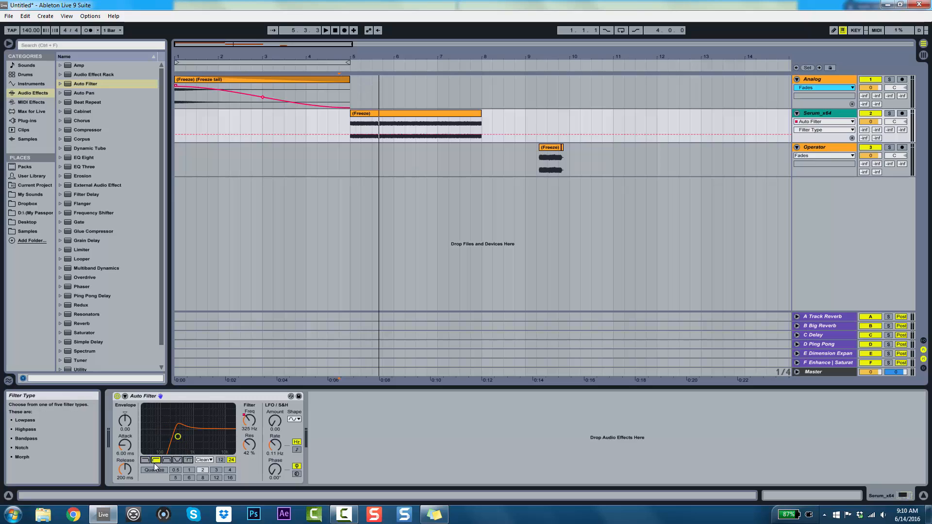
left_click(250, 421)
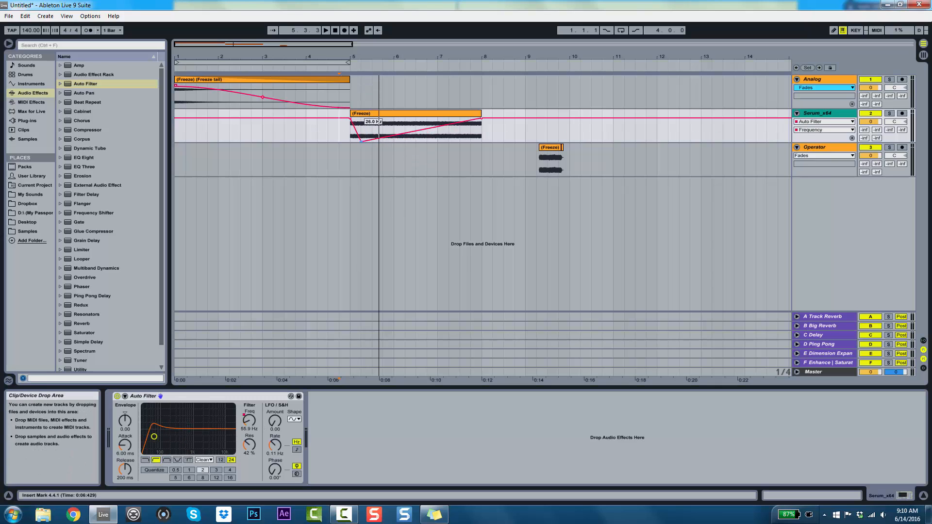
left_click_drag(397, 141, 351, 140)
key("space")
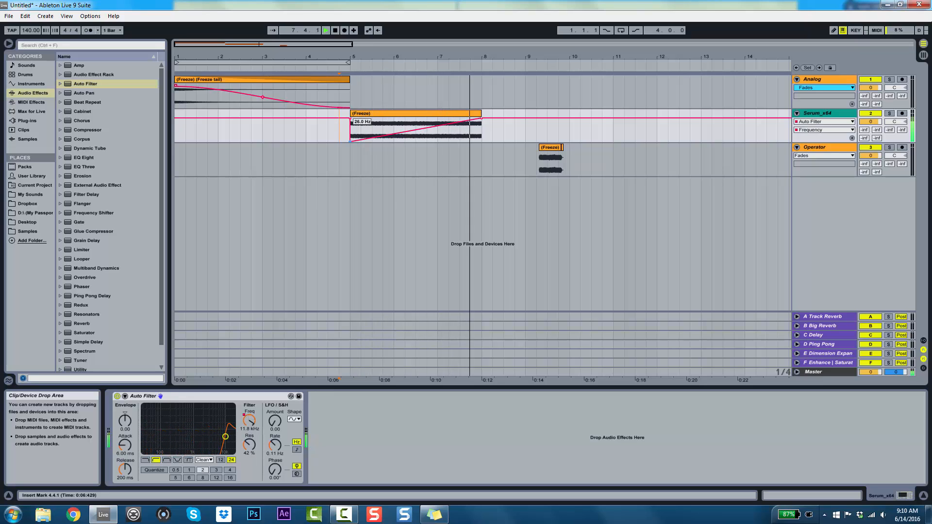
key("space")
key("space")
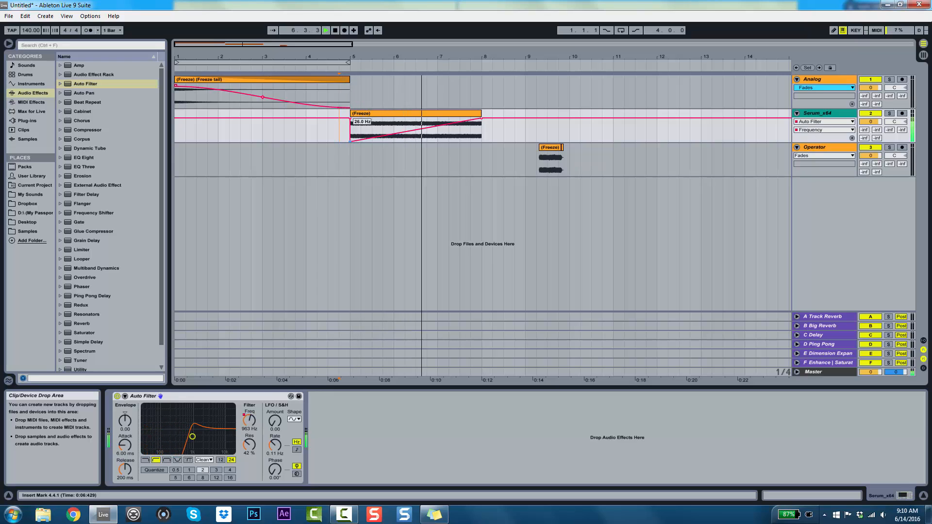
Move the 26.0 Hz frequency breakpoint to about bar 6 and play the highpass sweep.
left_click_drag(350, 141, 392, 141)
key("space")
key("space")
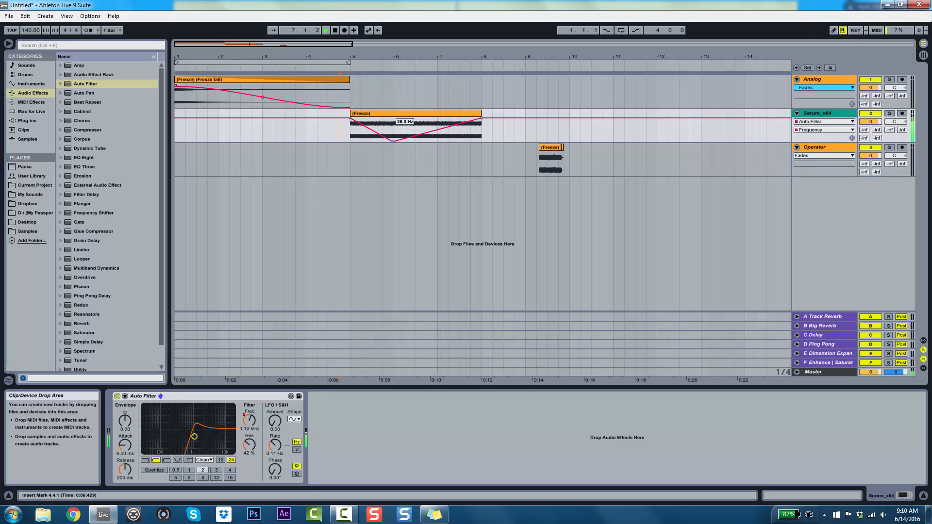
key("space")
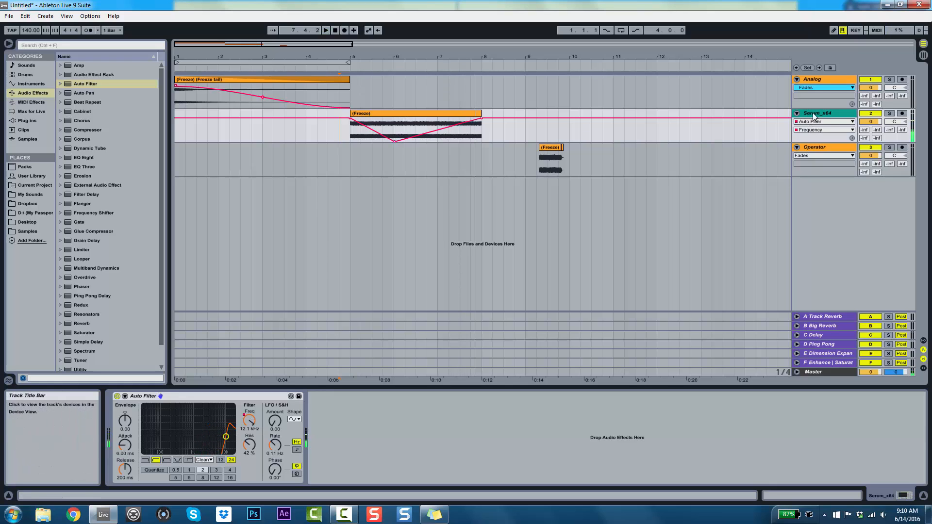
Freeze the Serum track and flatten it to audio with the Auto Filter sweep included.
right_click(816, 114)
left_click(853, 173)
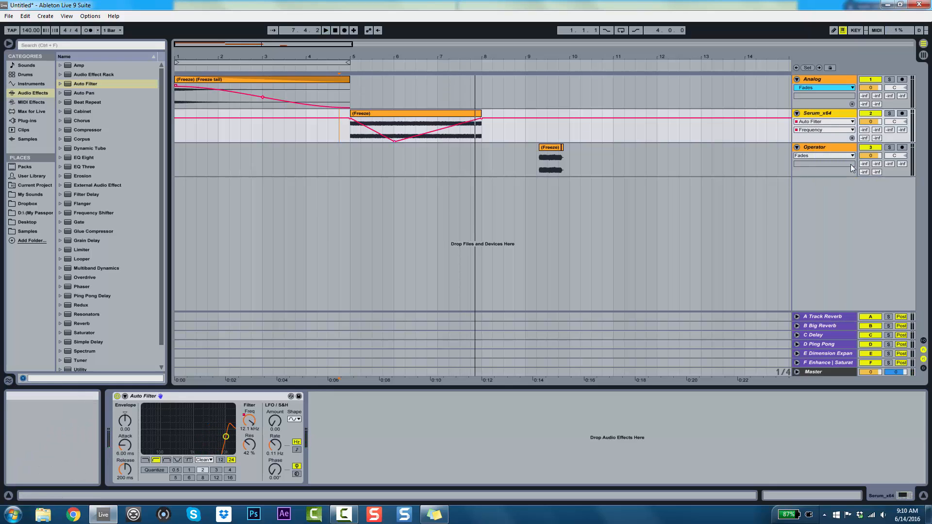
right_click(820, 116)
left_click(838, 174)
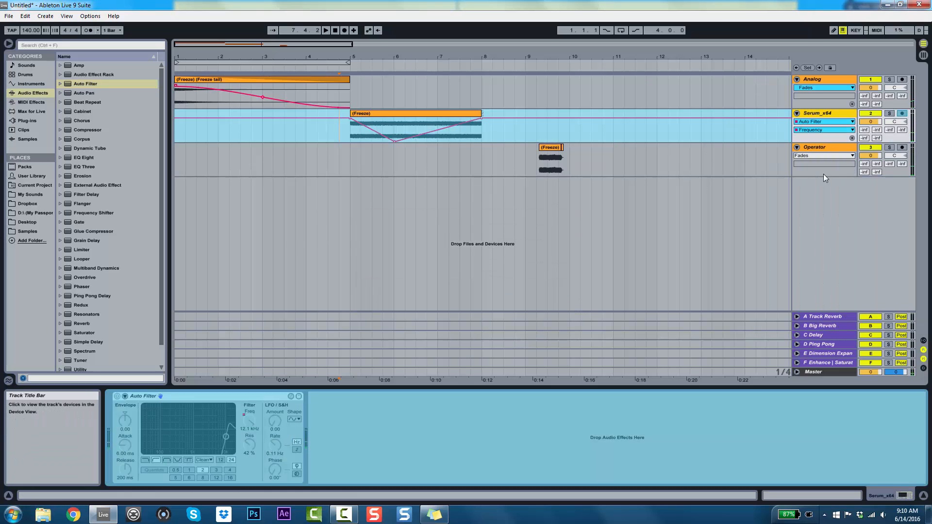
right_click(820, 116)
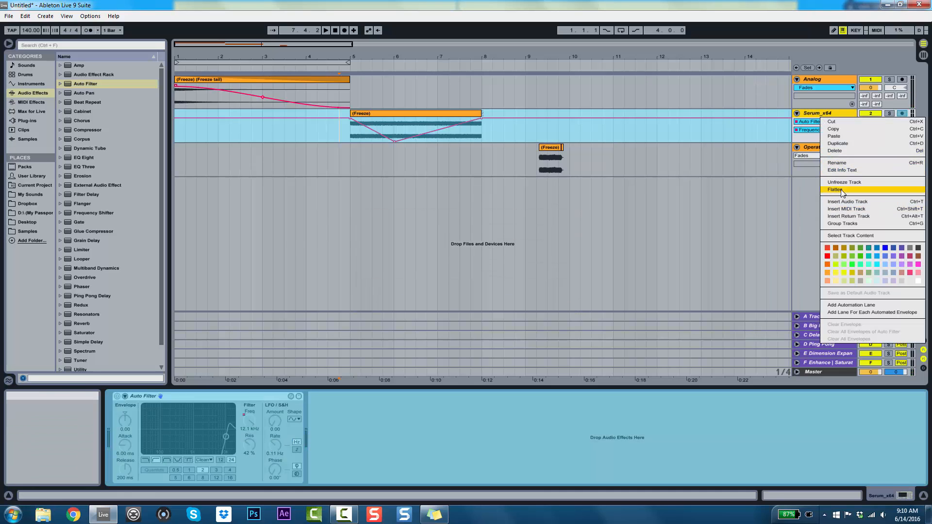
left_click(835, 189)
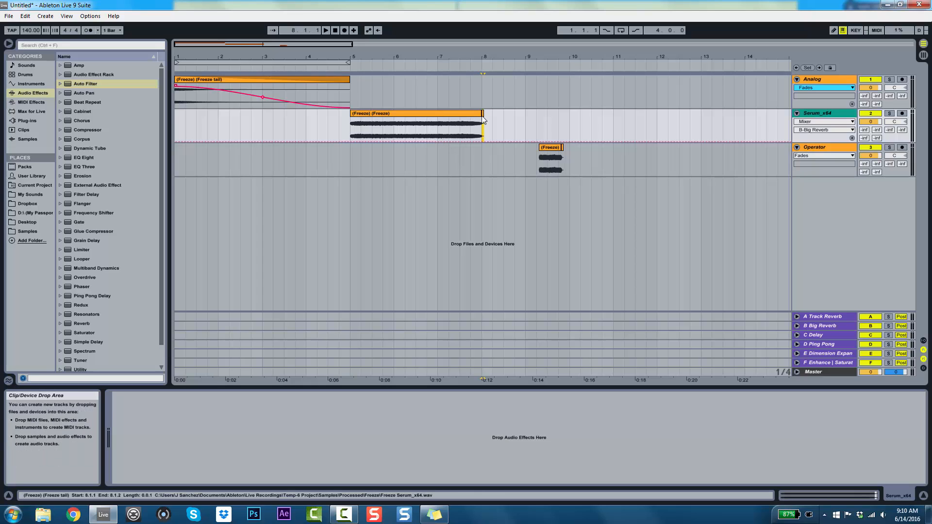
Remove the short freeze tail after 8.1.1 and play the flattened Serum clip.
left_click(459, 111)
key("space")
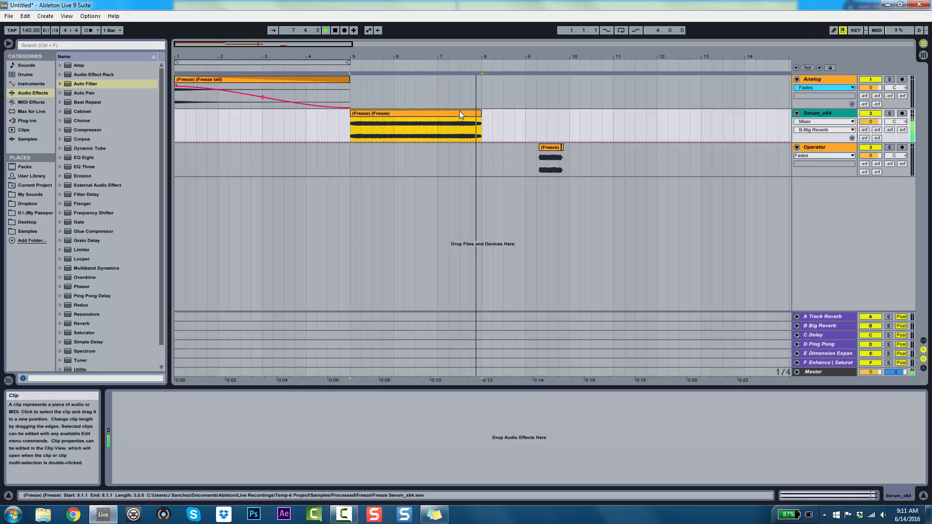
key("space")
Split the flattened Serum clip in half at 6.3.1.
left_click(419, 136)
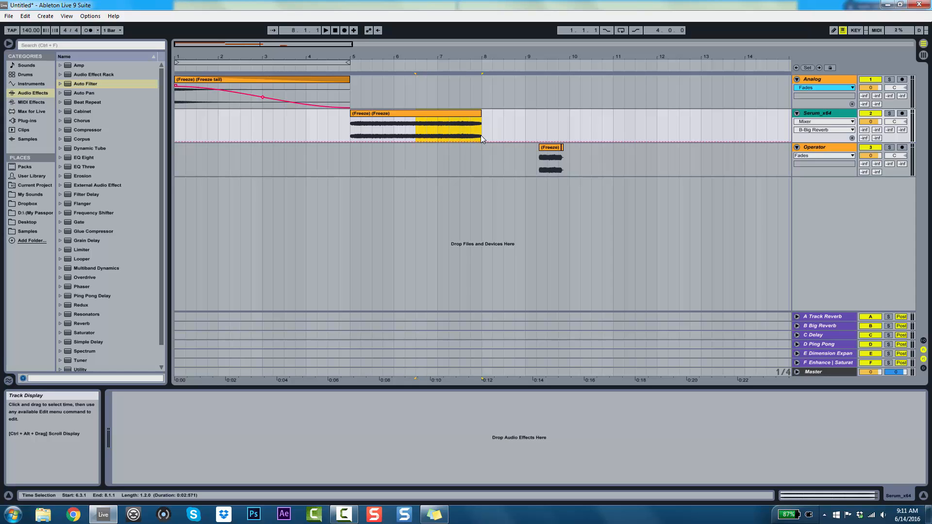
key("ctrl+e")
left_click(391, 114)
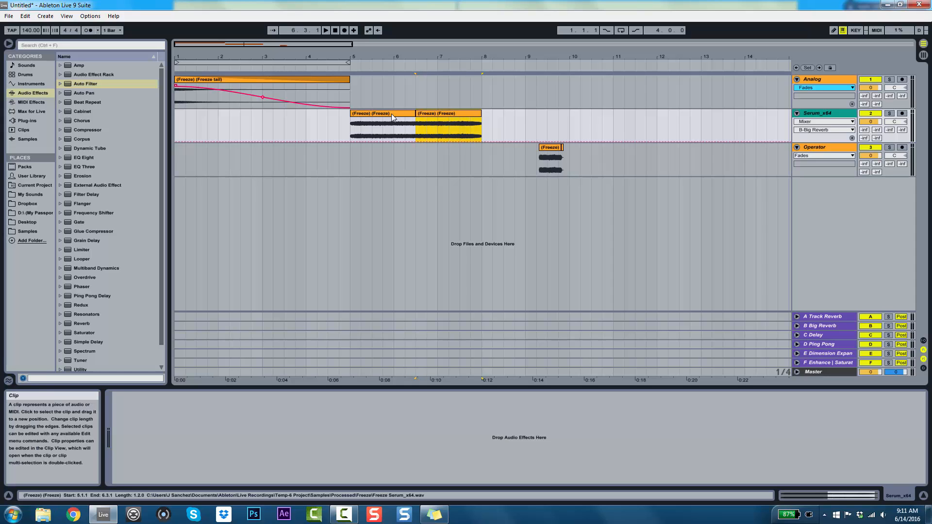
Display the Serum track's Fades, fade the first half out and the second half in across their full lengths, and play both.
left_click(825, 121)
left_click(810, 134)
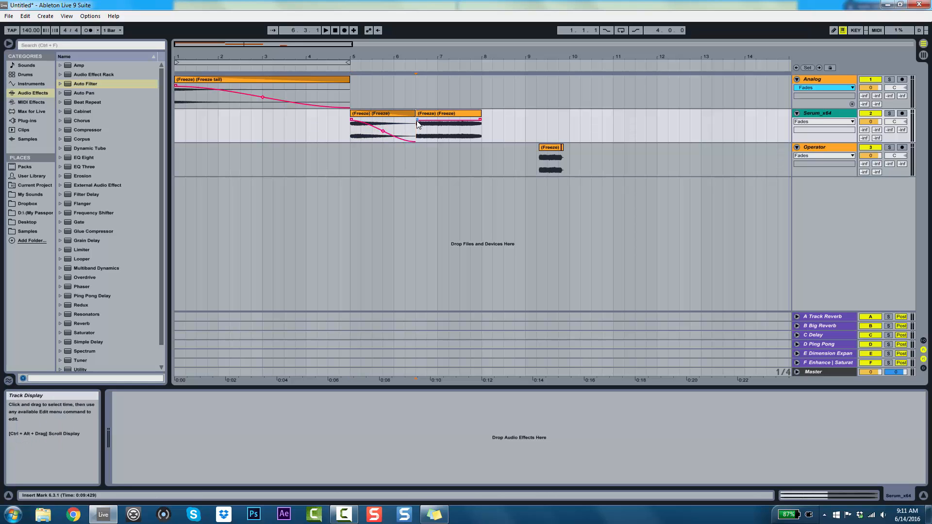
left_click_drag(416, 121, 642, 155)
left_click(381, 114)
key("space")
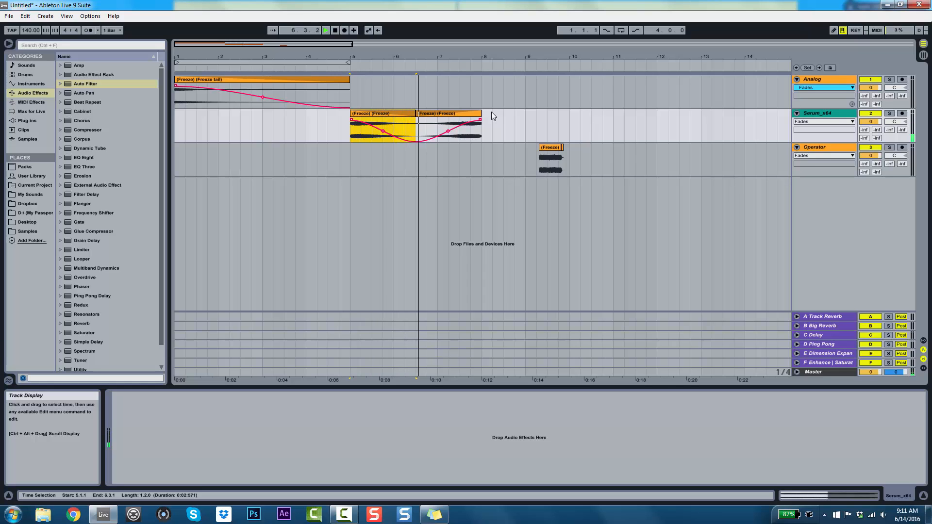
left_click(446, 114)
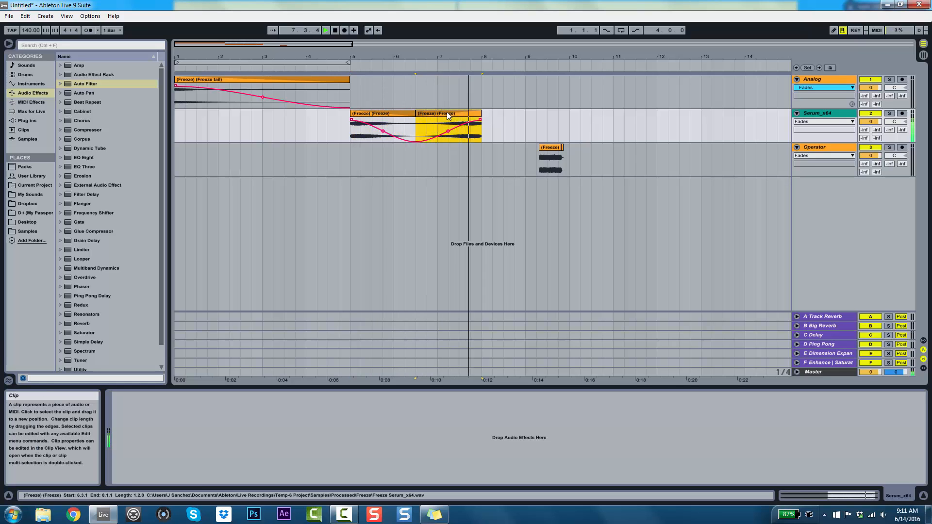
Move the faded-in second half of the Serum clip one bar later and extend the first half's end to 7.2.1.
left_click_drag(449, 112, 493, 113)
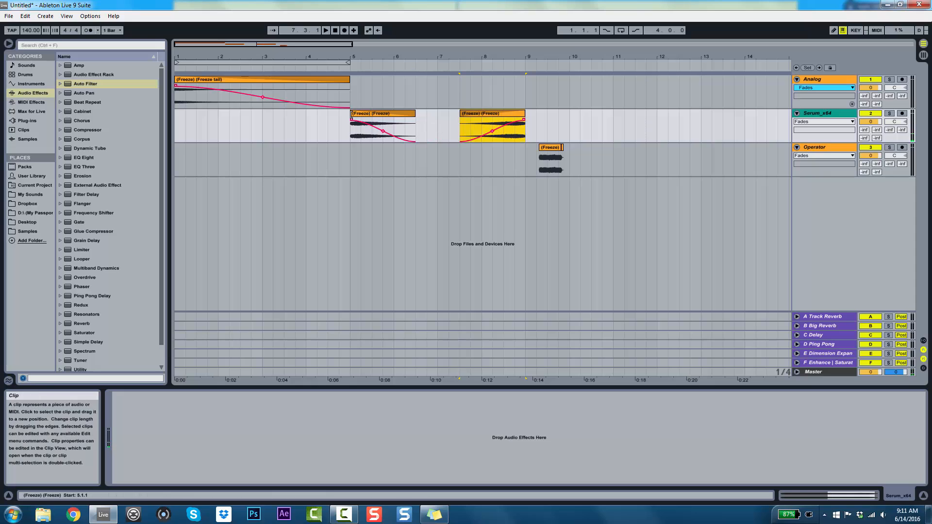
key("space")
left_click(367, 114)
left_click_drag(414, 114, 450, 117)
left_click_drag(382, 120, 311, 133)
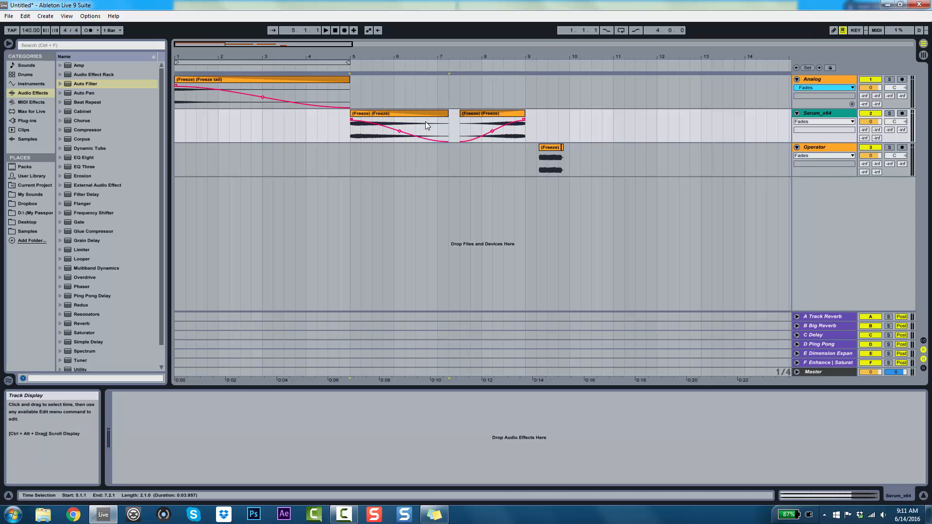
Extend the second Serum half's start back to 7.1.1, stretch its fade-in across the full length, and play both halves.
left_click_drag(465, 117, 442, 117)
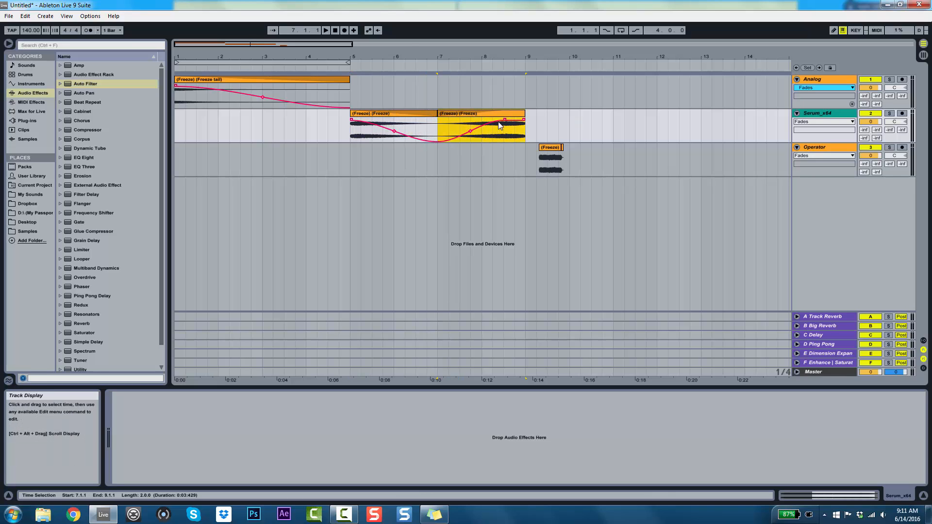
left_click_drag(503, 120, 524, 120)
left_click(409, 110)
key("space")
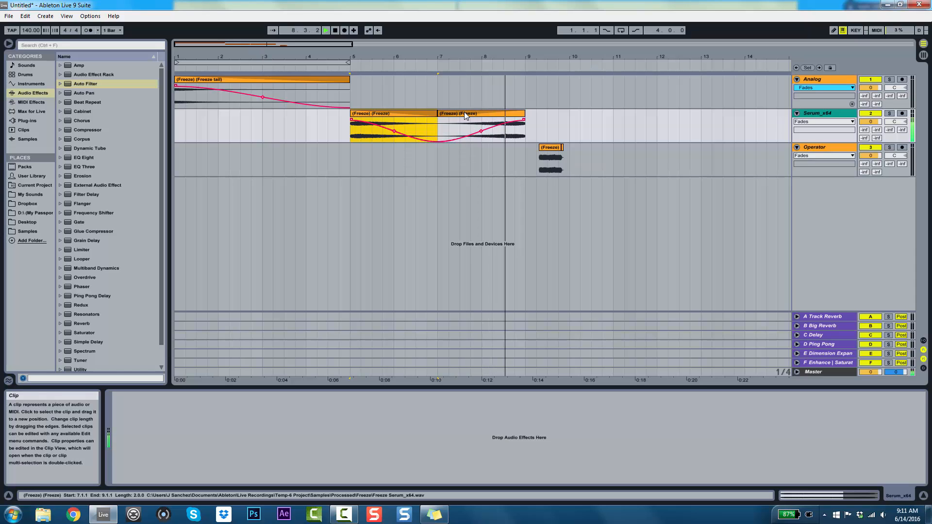
Trim the second Serum half's start to 7.4.1 and consolidate both halves into one clip from 5.1.1 to 9.1.1.
left_click_drag(443, 116, 479, 116)
key("space")
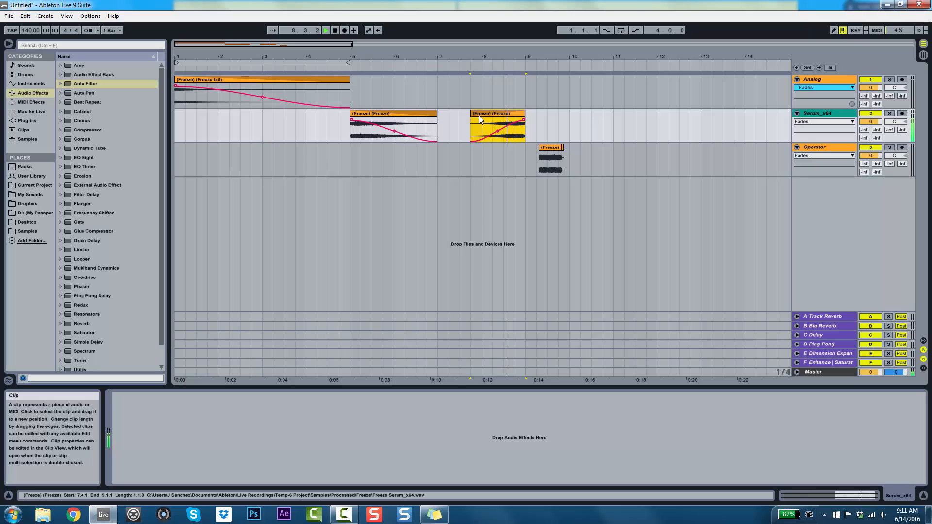
left_click(423, 115, "shift")
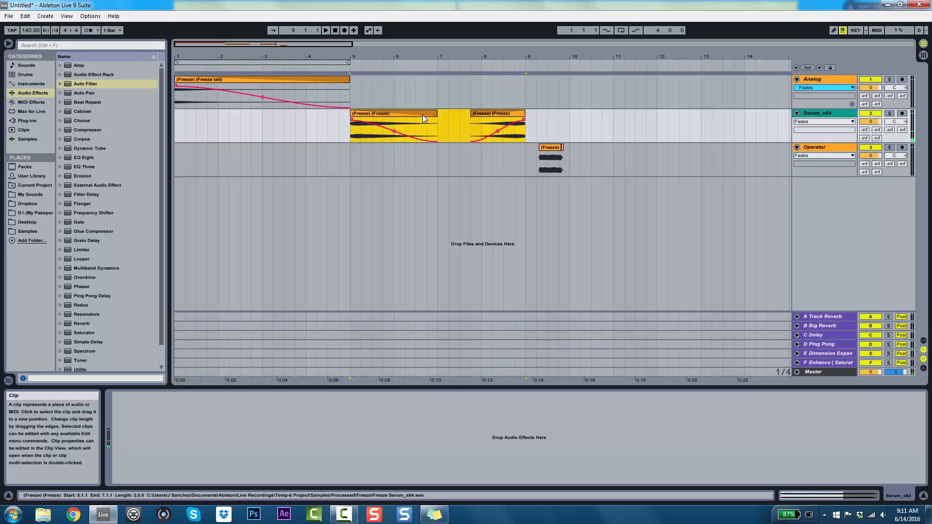
key("ctrl+j")
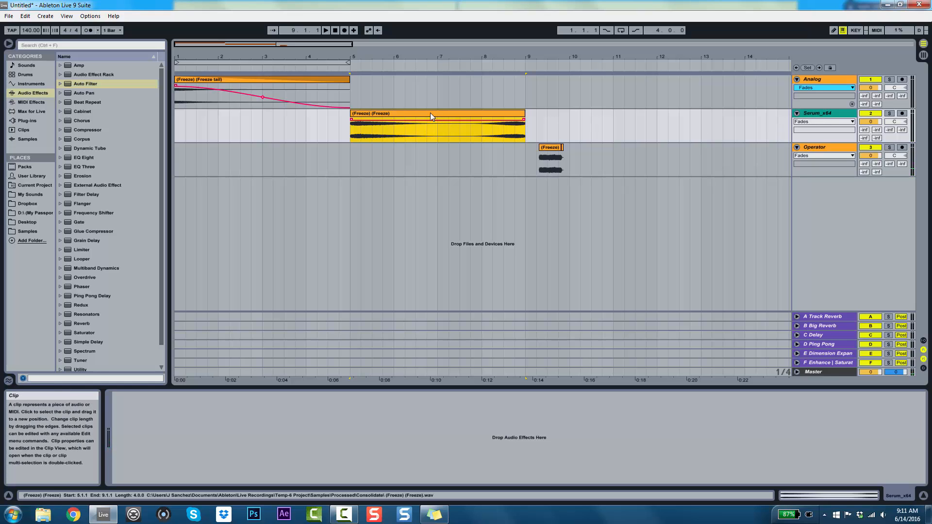
mouse_move(312, 82)
left_mouse_down()
mouse_move(470, 97)
mouse_move(313, 92)
left_mouse_up()
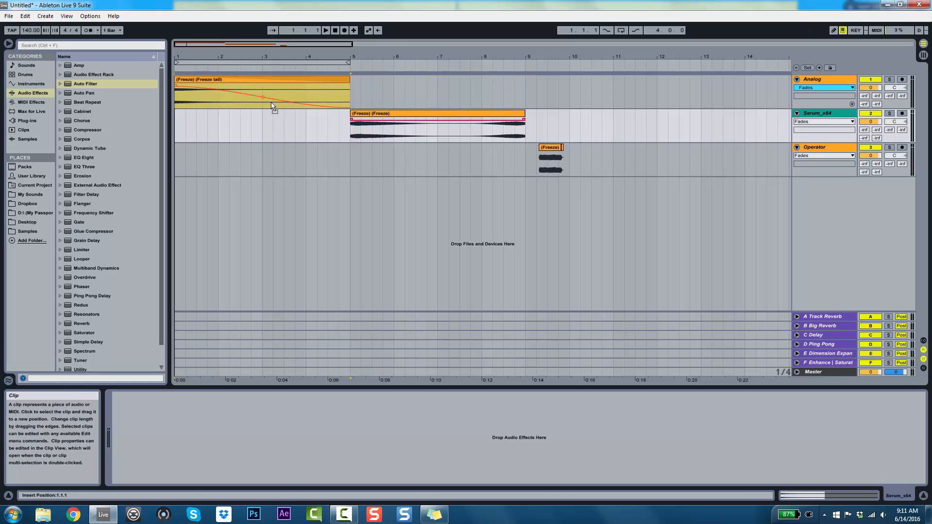
left_click(392, 115)
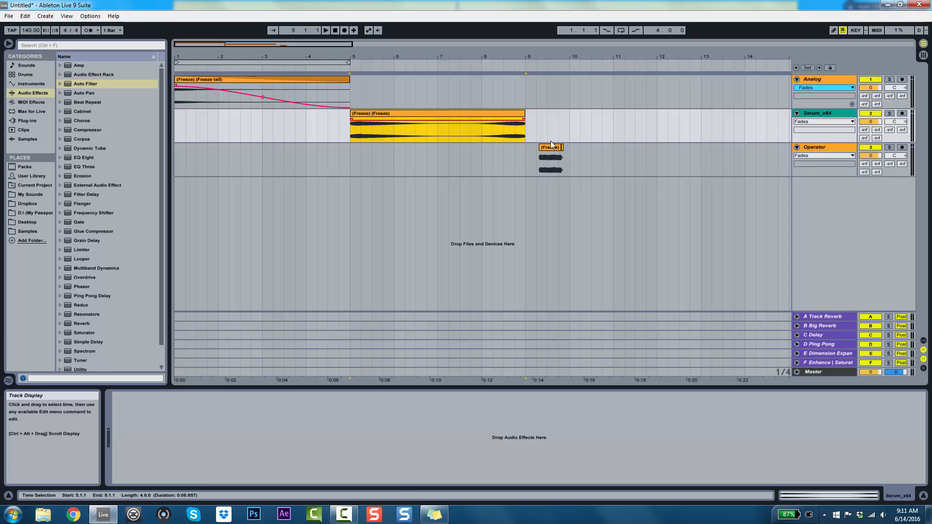
Move the Operator freeze clip to 10.1.1 and duplicate it back to back until 14.1.1.
left_click_drag(548, 148, 576, 150)
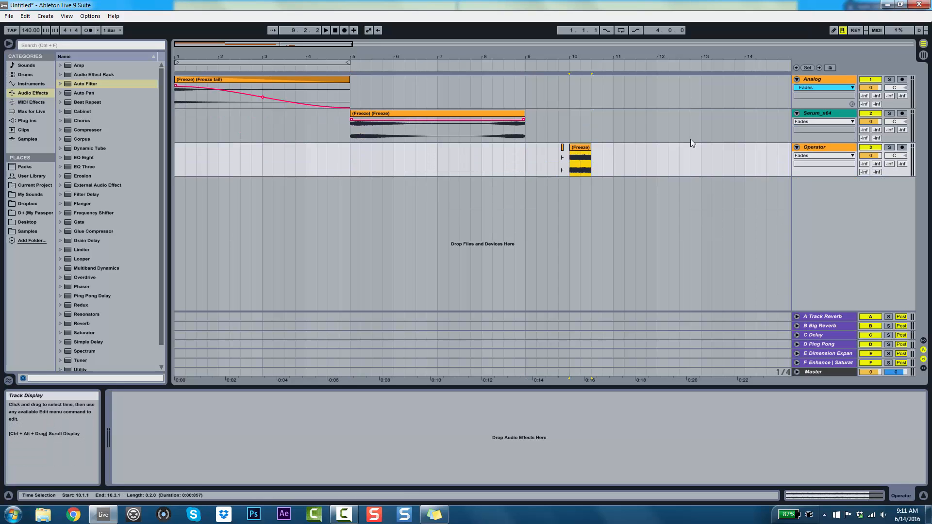
key("ctrl+d")
key("ctrl+d")
key("ctrl+d")
key("ctrl+d")
key("ctrl+d")
key("ctrl+d")
key("ctrl+d")
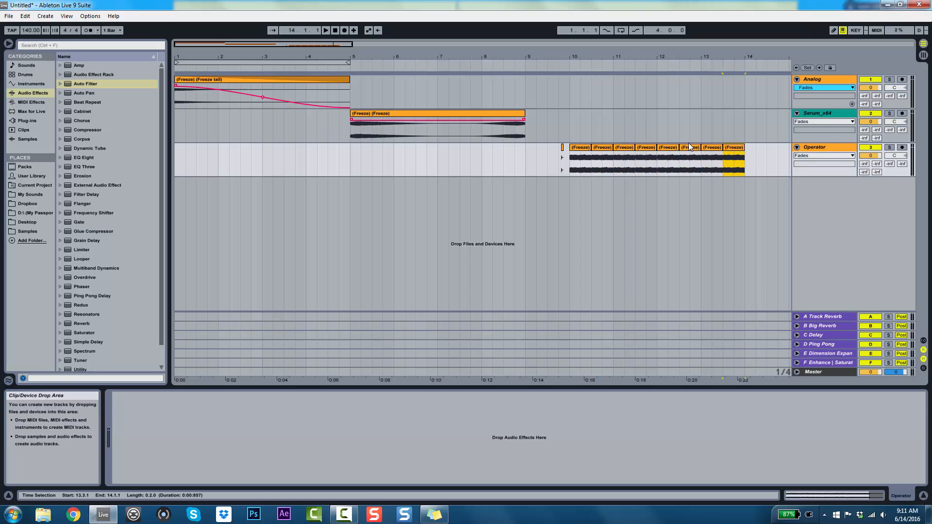
Delete the short leftover Operator fragment before bar 10 and consolidate the duplicates from 10.1.1 to 14.1.1 into one clip.
left_click_drag(537, 161, 562, 160)
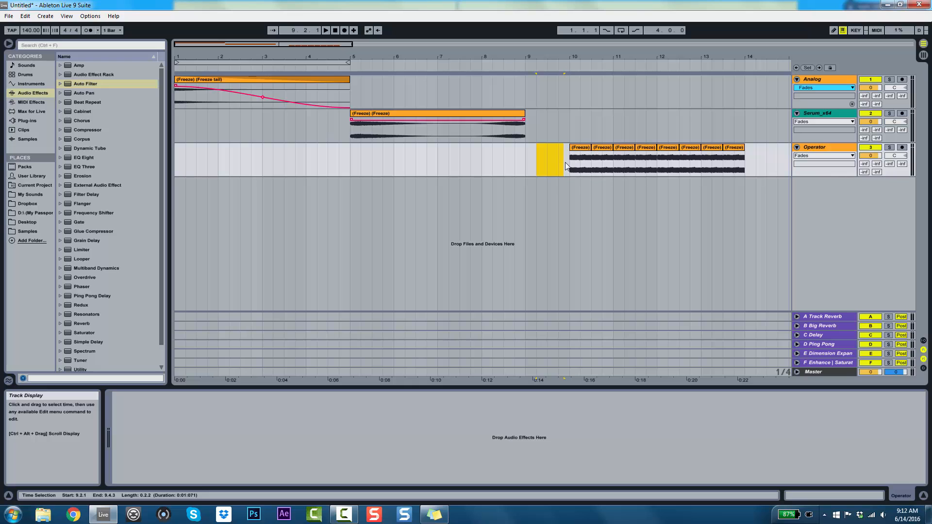
left_click(573, 161)
left_click_drag(573, 160, 747, 165)
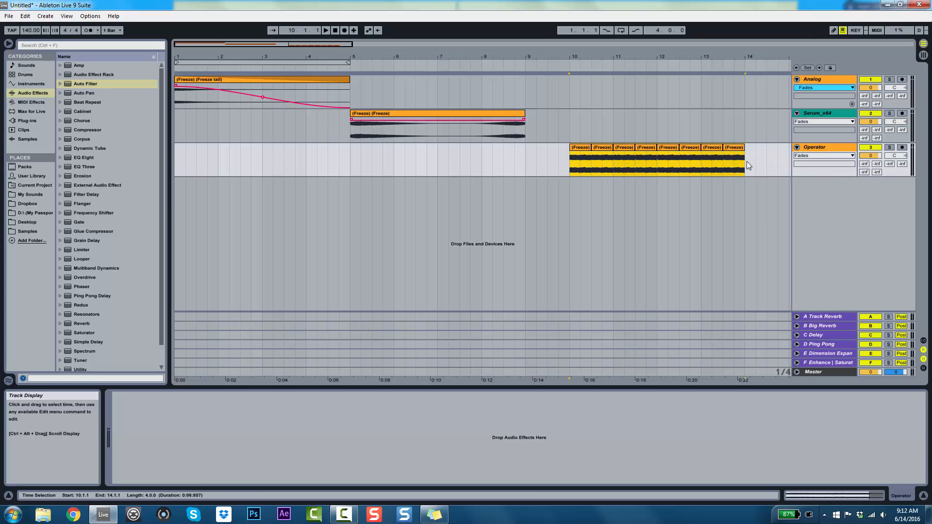
double_click(691, 145)
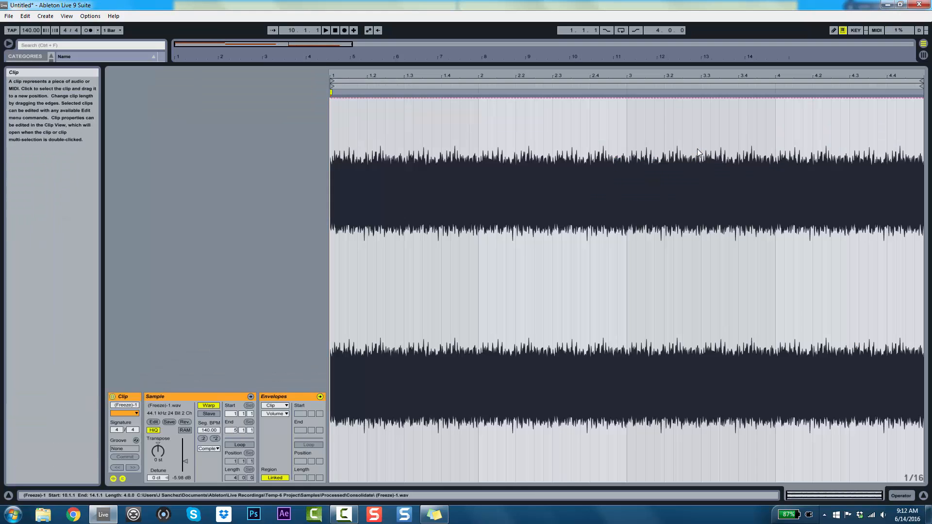
left_click(597, 61)
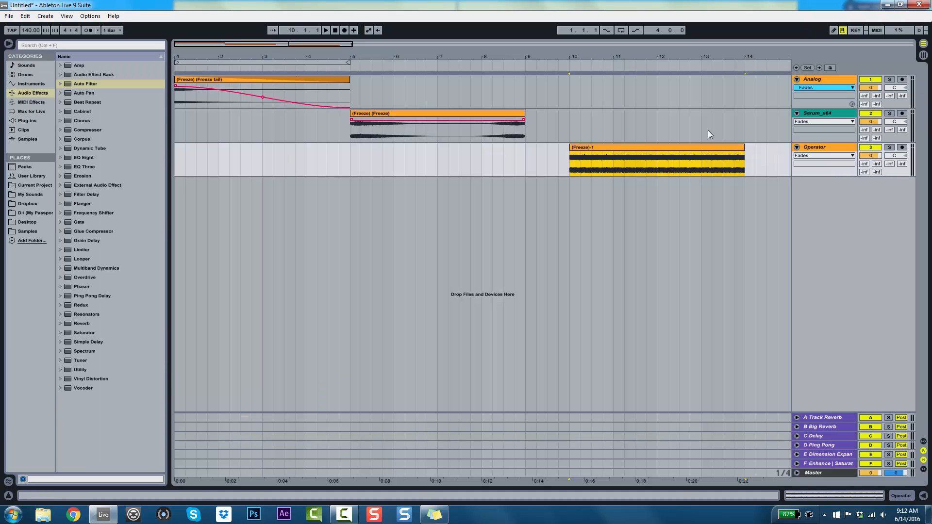
key("ctrl+alt+l")
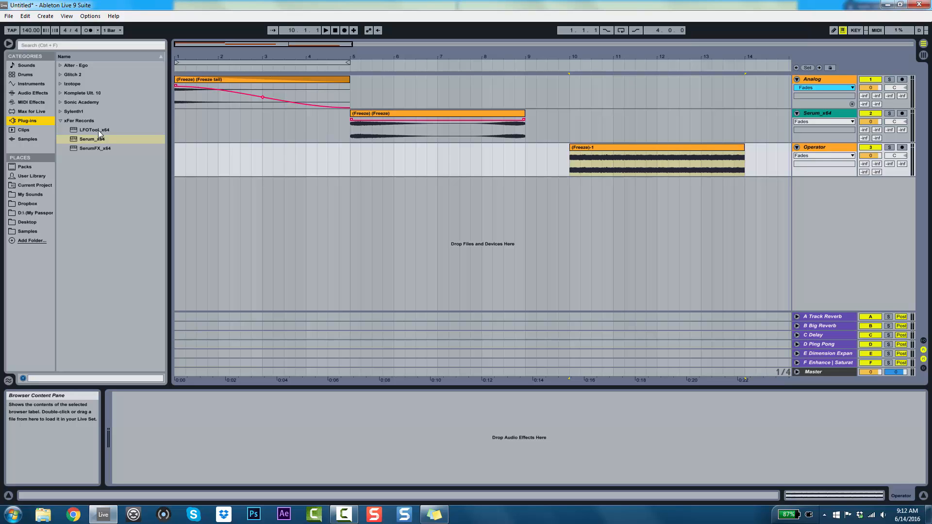
Load LFOTool_x64 on the Operator track and reshape its volume curve to rise from zero to full level just past mid-cycle, then drop at the end.
double_click(98, 130)
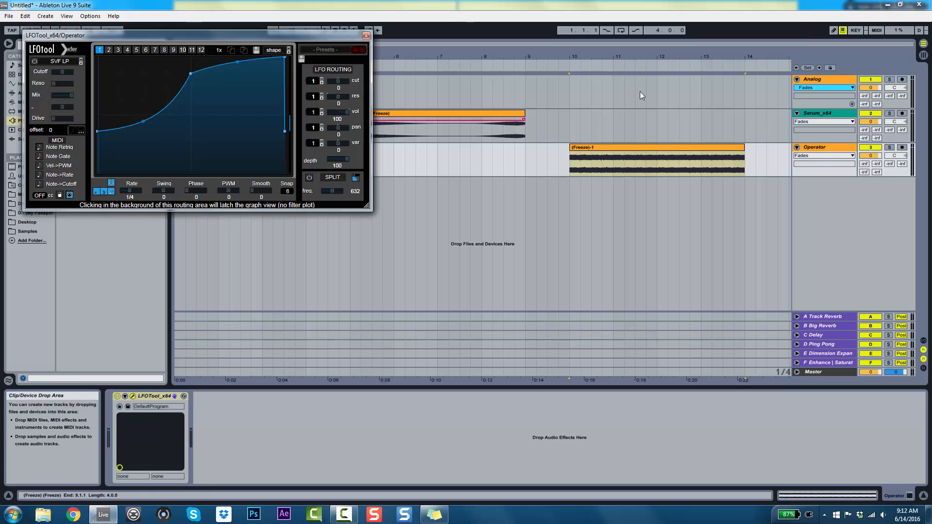
key("space")
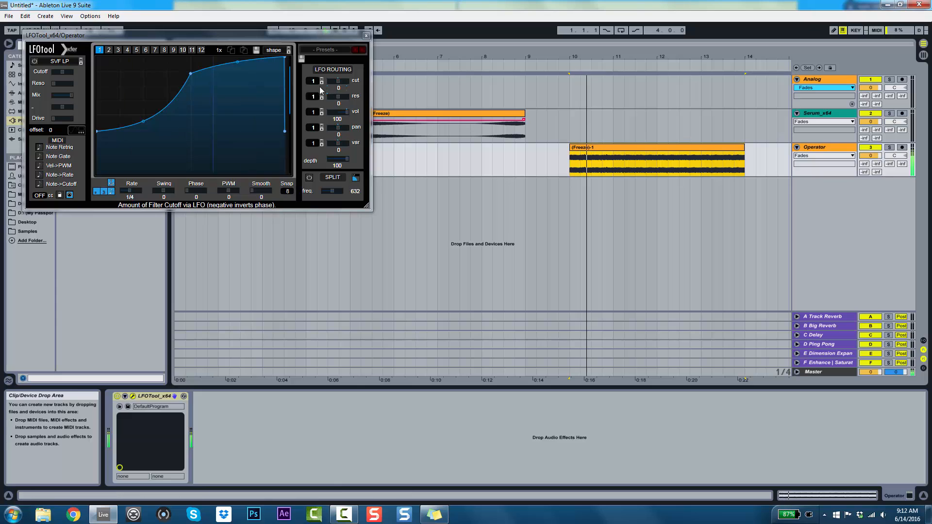
left_click_drag(285, 132, 284, 174)
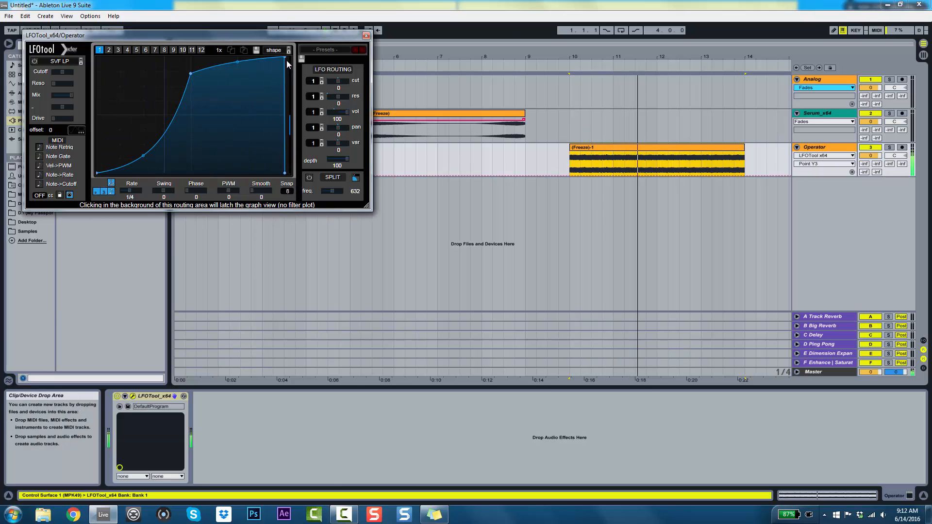
left_click_drag(283, 56, 279, 54)
left_click_drag(190, 73, 205, 25)
key("space")
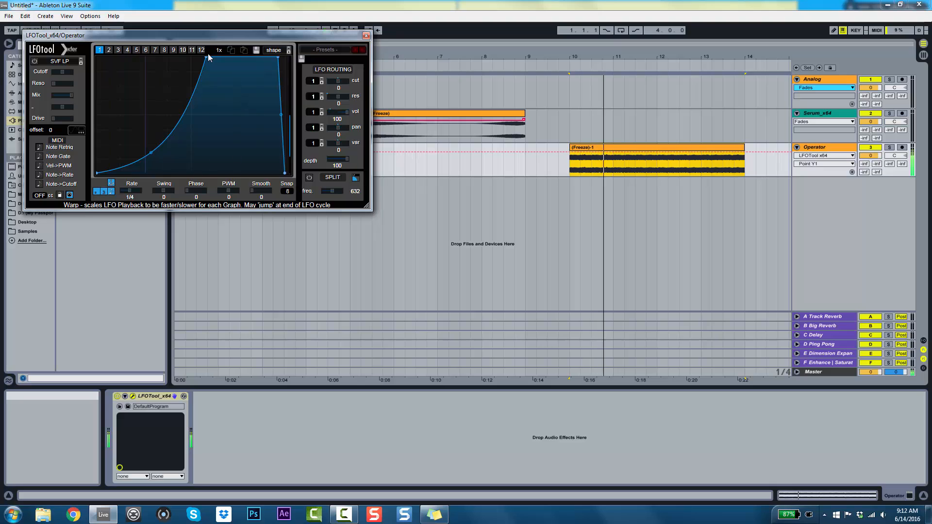
left_click_drag(206, 60, 214, 58)
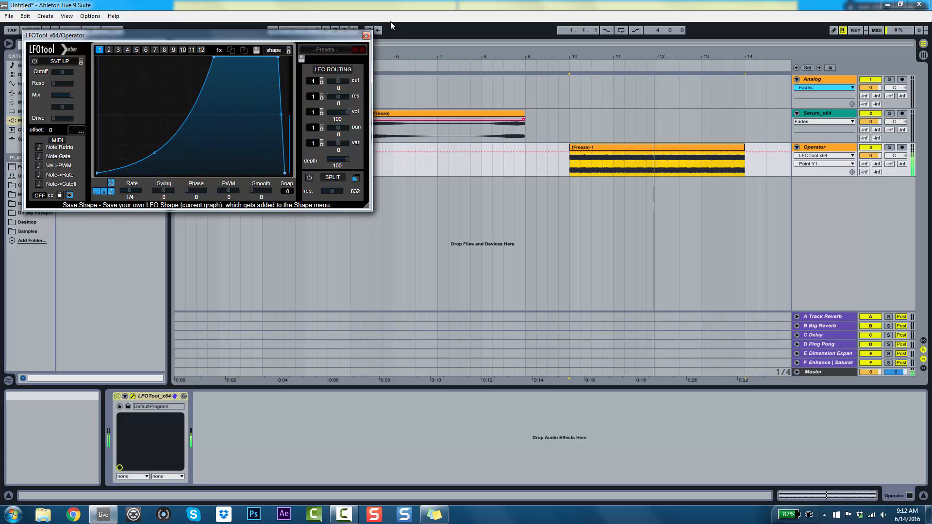
left_click(366, 36)
Place Kick02.wav from the My Sounds kick folder on a new audio track at 10.1.1 and trim its end to 10.2.1.
left_click(29, 195)
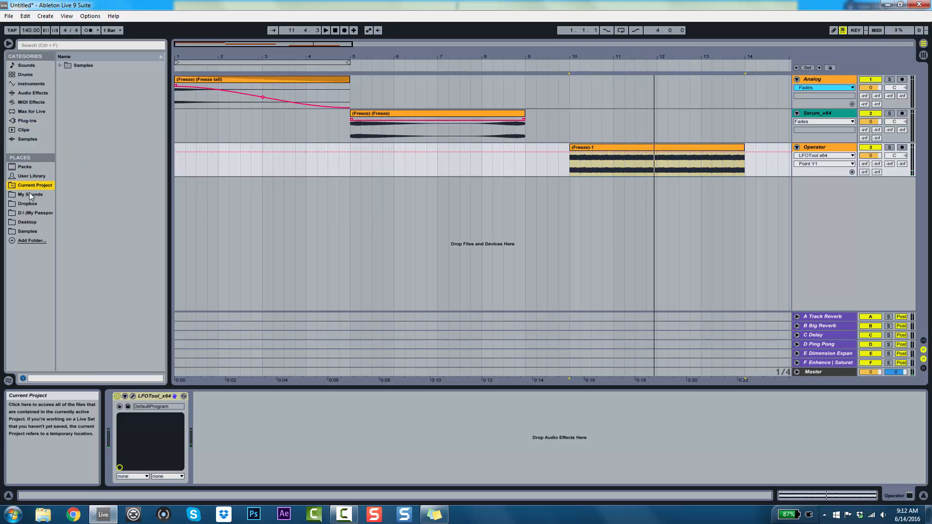
left_click(75, 76)
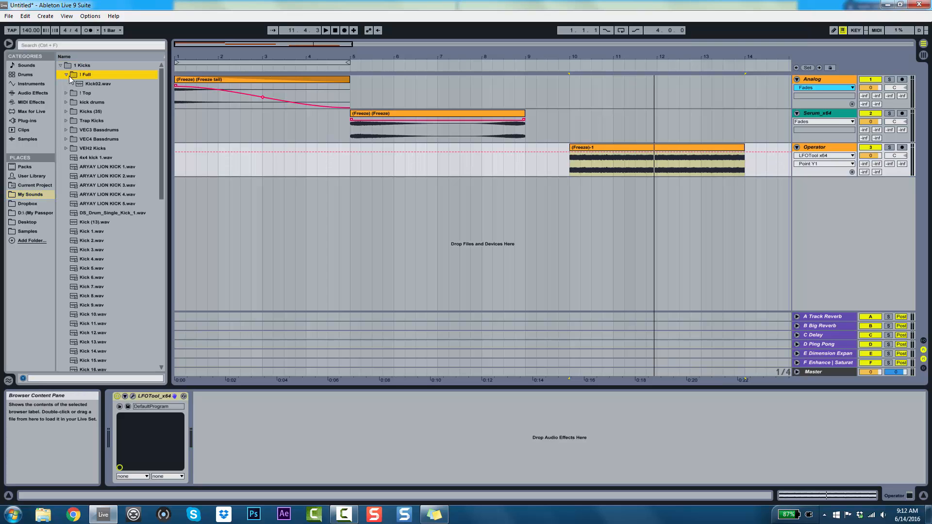
left_click_drag(97, 83, 579, 185)
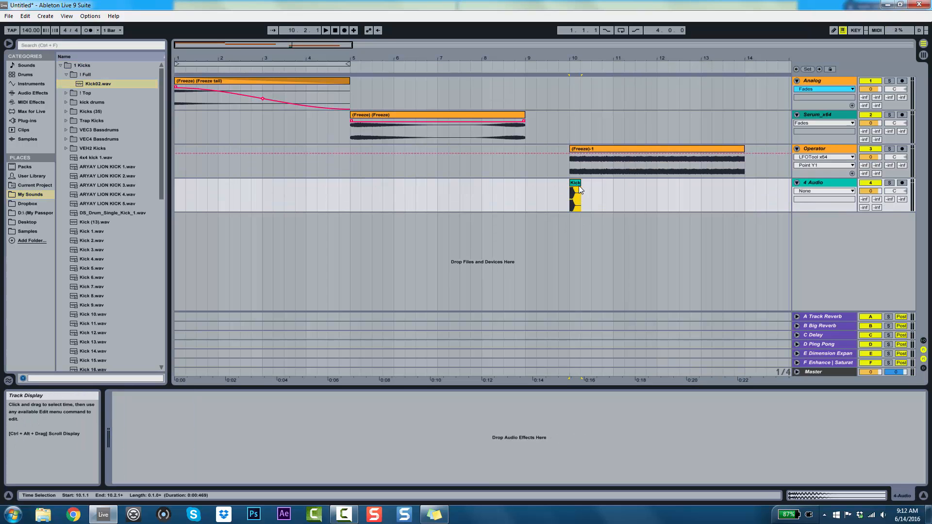
left_click_drag(590, 55, 562, 185)
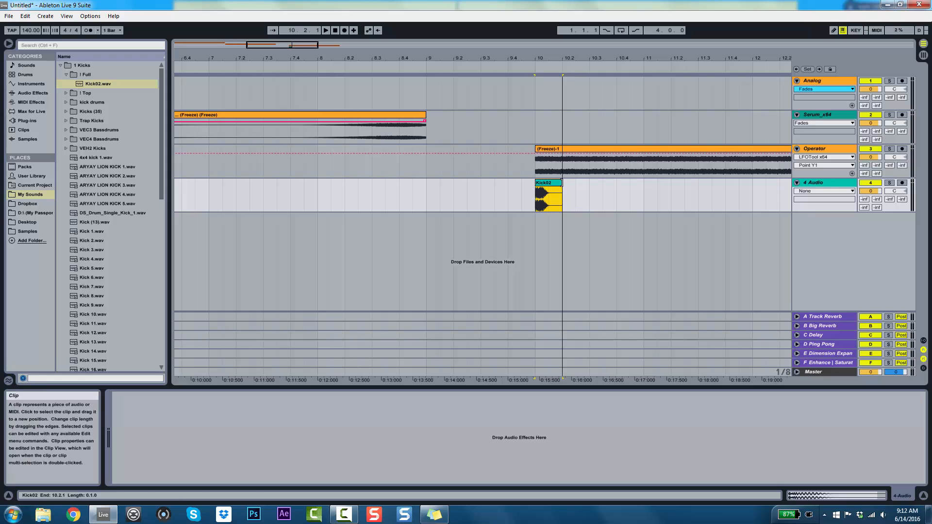
Duplicate the one-beat Kick02 clip on every beat until 14.1.1, under the full Operator clip.
key("ctrl+d")
key("ctrl+d")
key("ctrl+d")
key("ctrl+d")
key("ctrl+d")
key("ctrl+d")
key("ctrl+d")
key("ctrl+d")
key("ctrl+d")
key("ctrl+d")
key("ctrl+d")
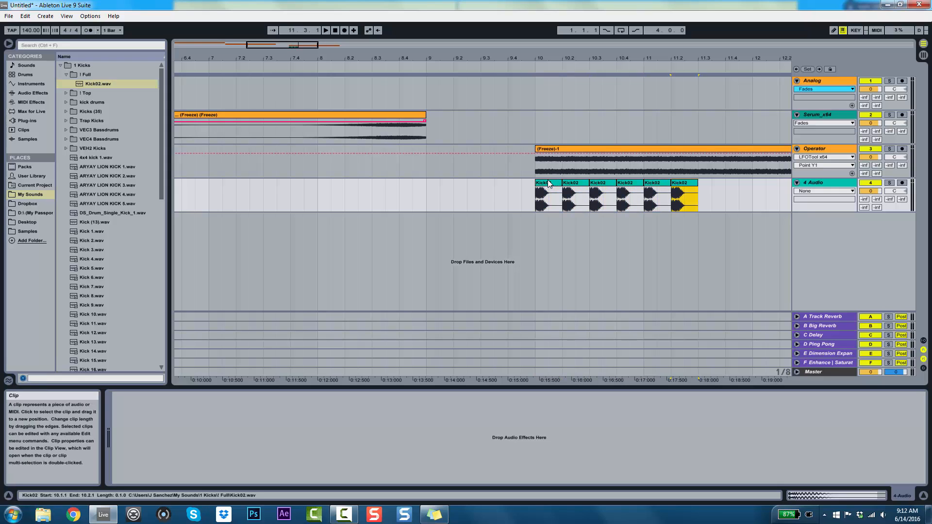
key("ctrl+d")
key("ctrl+d")
key("ctrl+d")
key("ctrl+d")
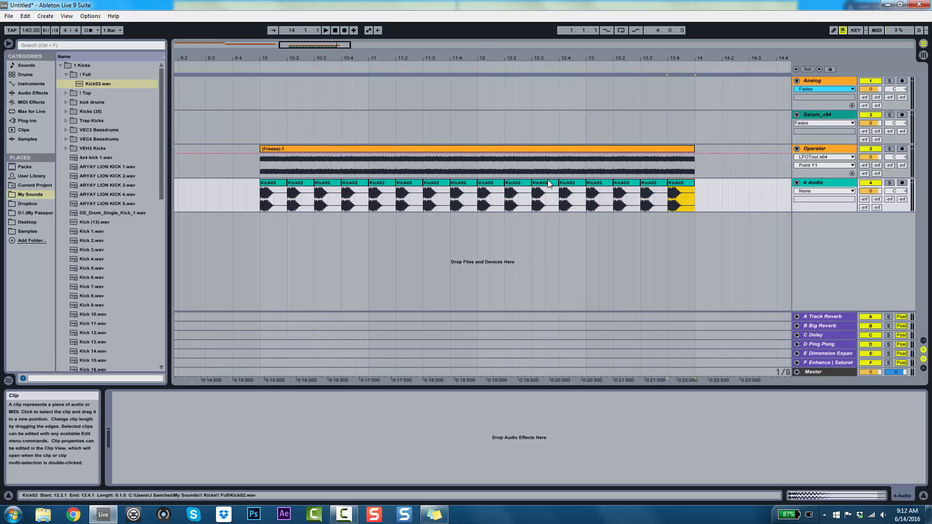
Play the kicks with the Operator clip, lower the Operator track's volume to -12.2 dB, and set the tempo to 121 BPM.
left_click(274, 184)
key("space")
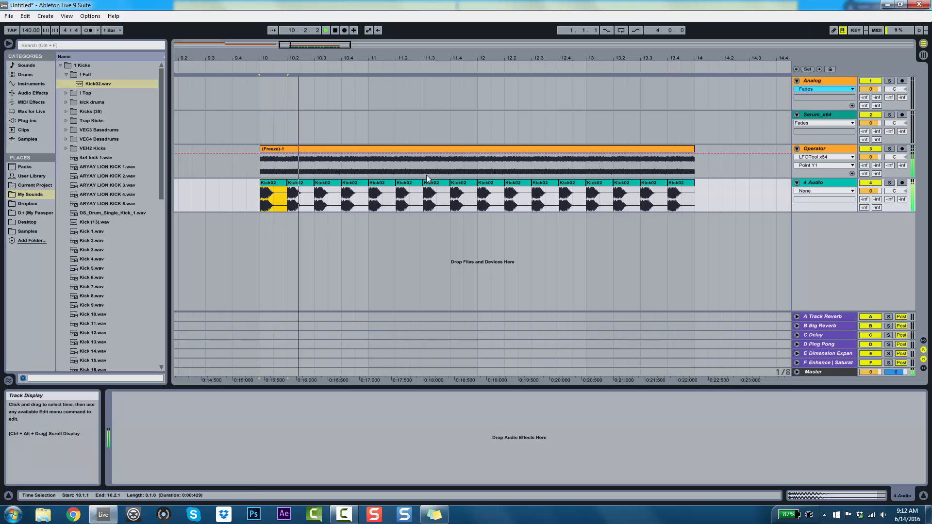
left_click_drag(868, 157, 868, 177)
key("space")
left_click_drag(30, 30, 30, 47)
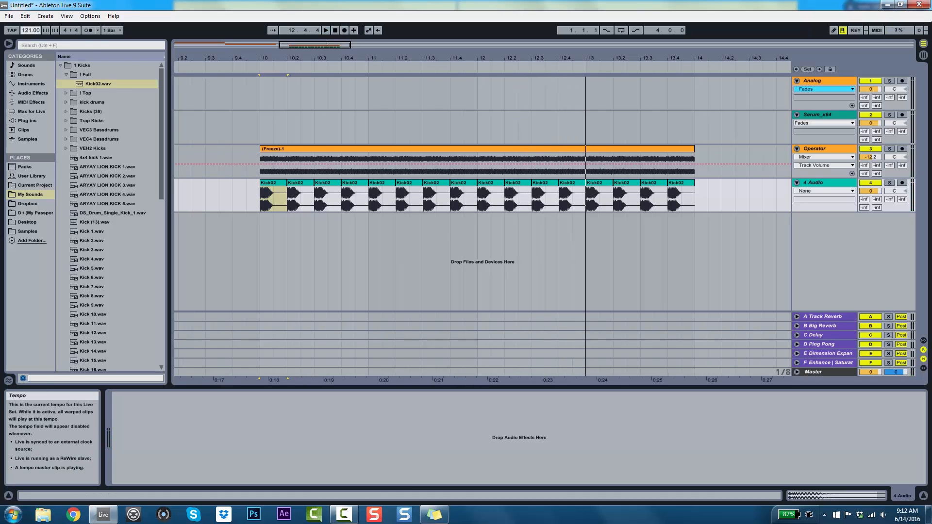
Play the kicks and Operator clip at the new tempo and lower the Operator track's volume to -16.8 dB.
key("space")
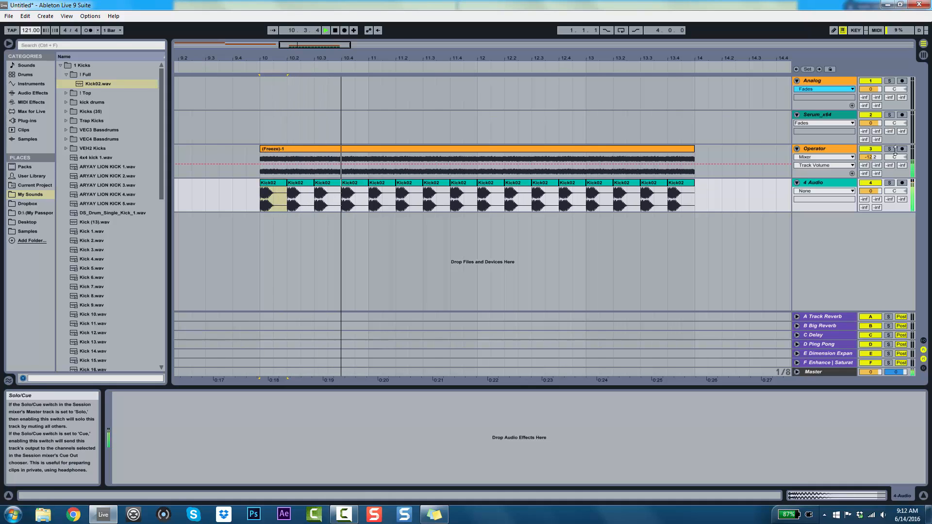
left_click_drag(870, 157, 870, 165)
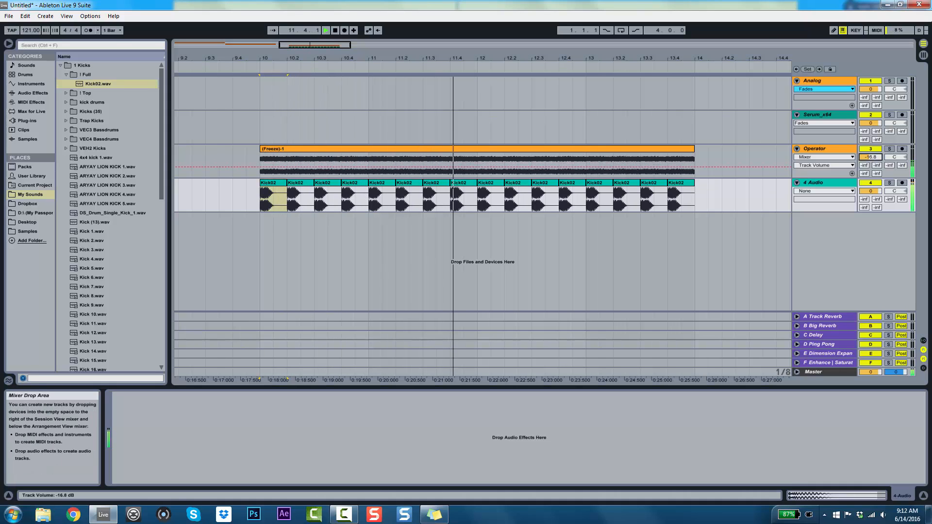
key("space")
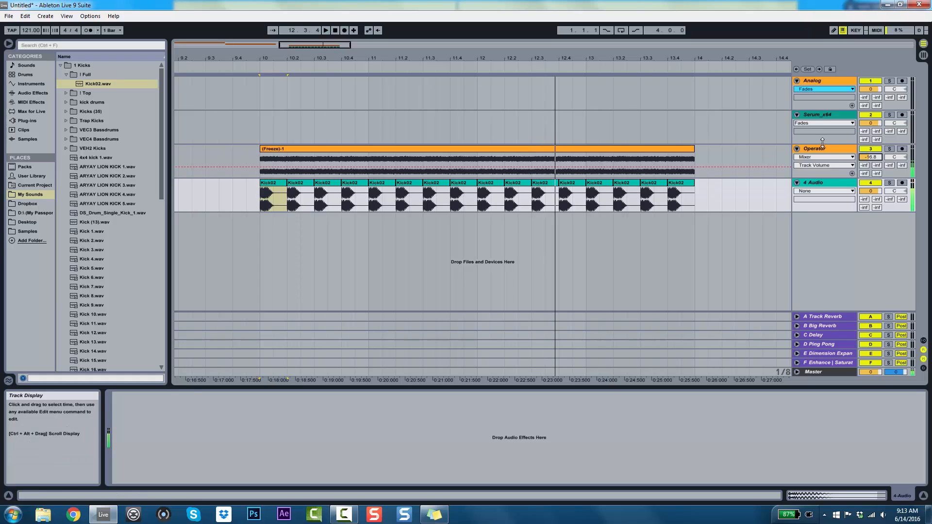
Add EQ Eight after LFOTool on the Operator track.
left_click(824, 148)
left_click(33, 93)
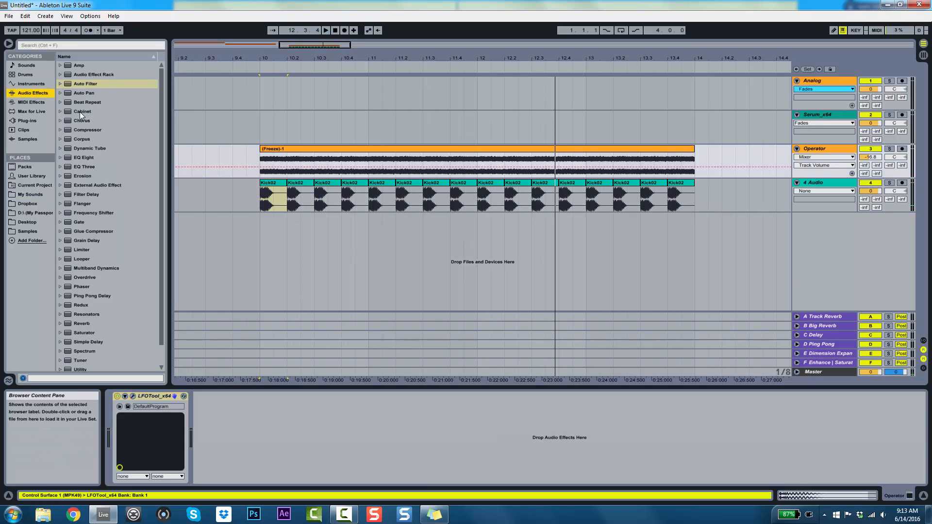
double_click(80, 157)
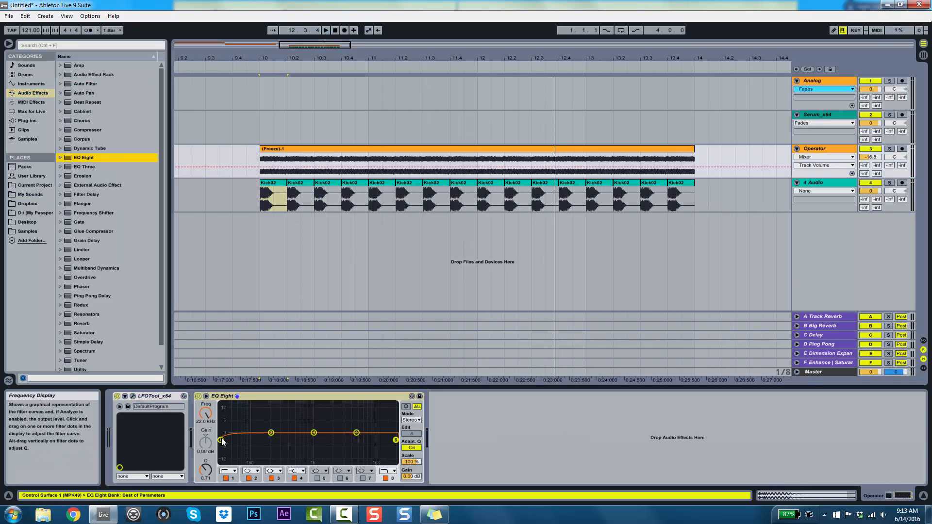
In the Operator track's EQ Eight, raise the band 1 low cut, make band 4 a bell at 8.35 kHz, -8.31 dB, and play from bar 10.
key("space")
left_click_drag(221, 440, 358, 448)
left_click(297, 471)
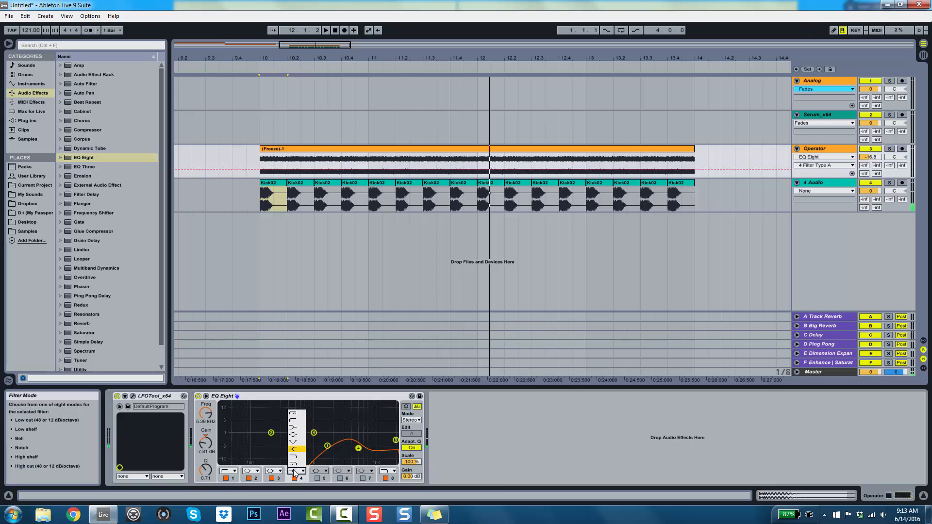
left_click(297, 444)
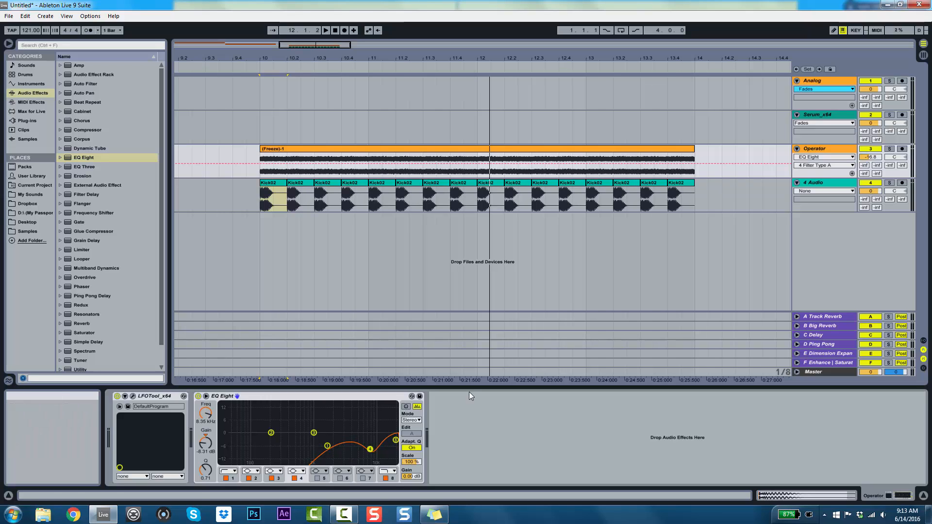
left_click(258, 201)
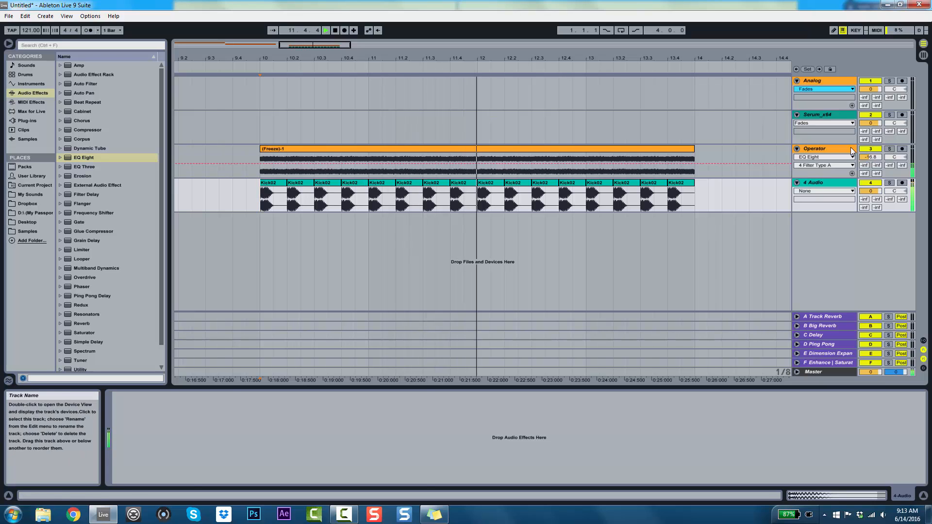
Add Auto Filter to the end of the Operator track's chain as a high-pass at 26.0 Hz with 54% resonance.
left_click(862, 176)
double_click(85, 84)
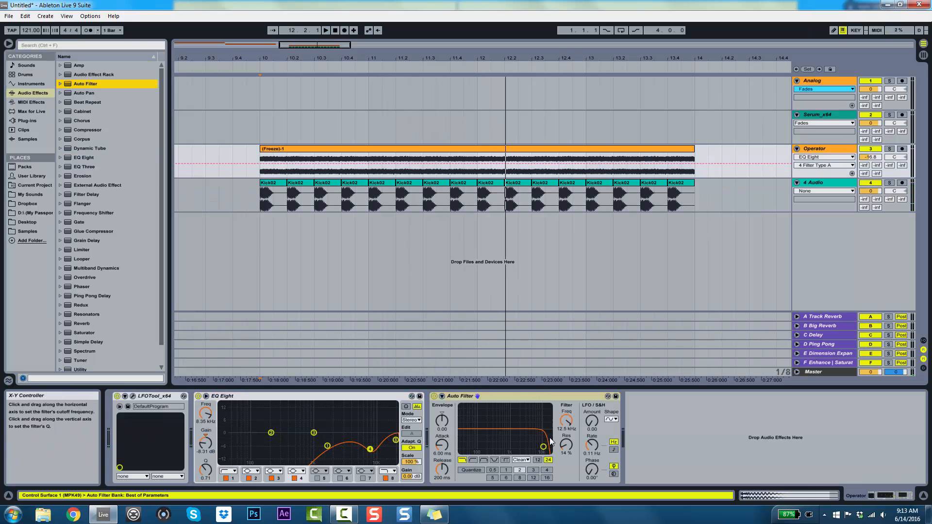
left_click(473, 460)
left_click_drag(566, 422, 566, 487)
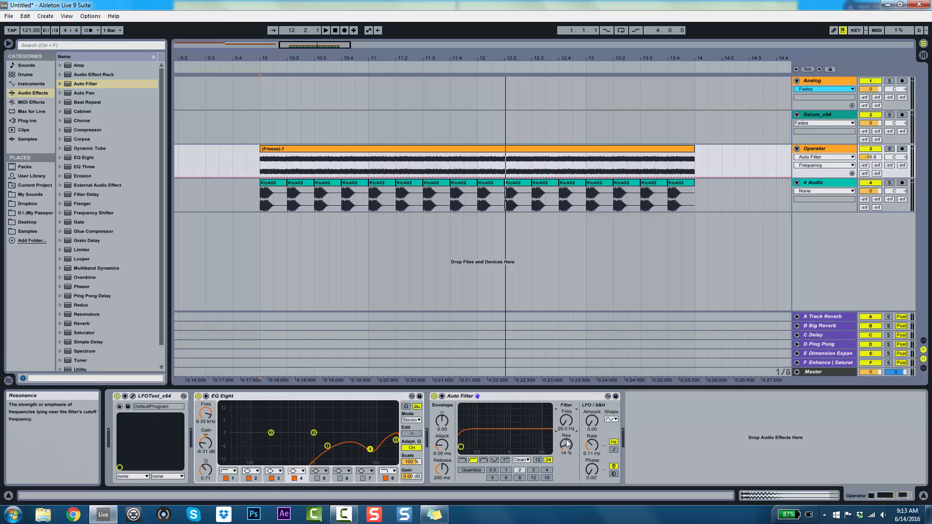
left_click_drag(566, 442, 567, 423)
left_click(567, 420)
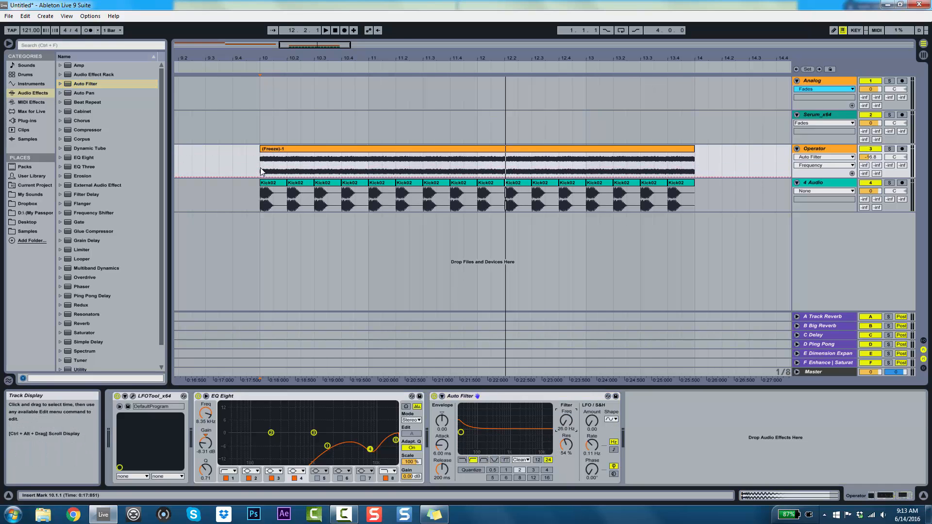
Automate the Auto Filter frequency as a rising ramp across the Operator clip from 10.1.1 to 14.1.1 and play it.
left_click_drag(260, 164, 691, 164)
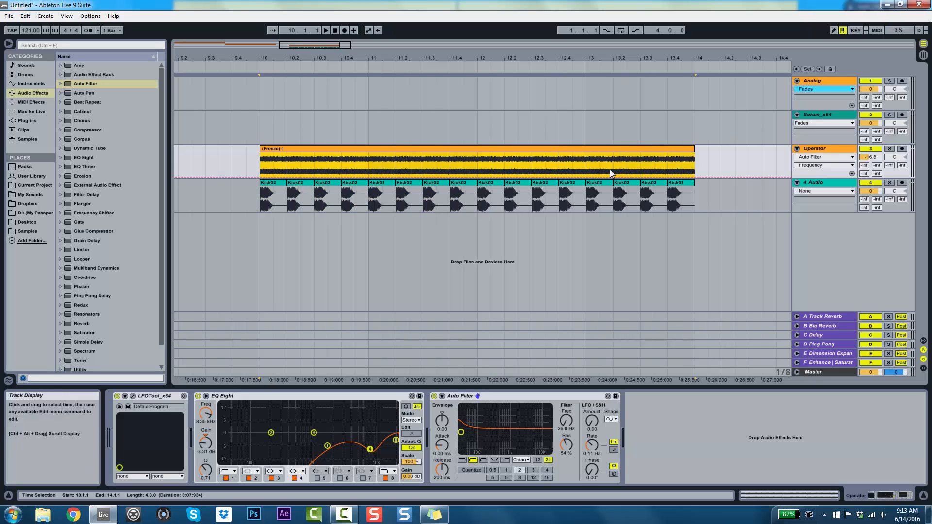
mouse_move(266, 177)
left_mouse_down()
mouse_move(266, 154)
mouse_move(260, 177)
left_mouse_up()
left_click(260, 161)
key("space")
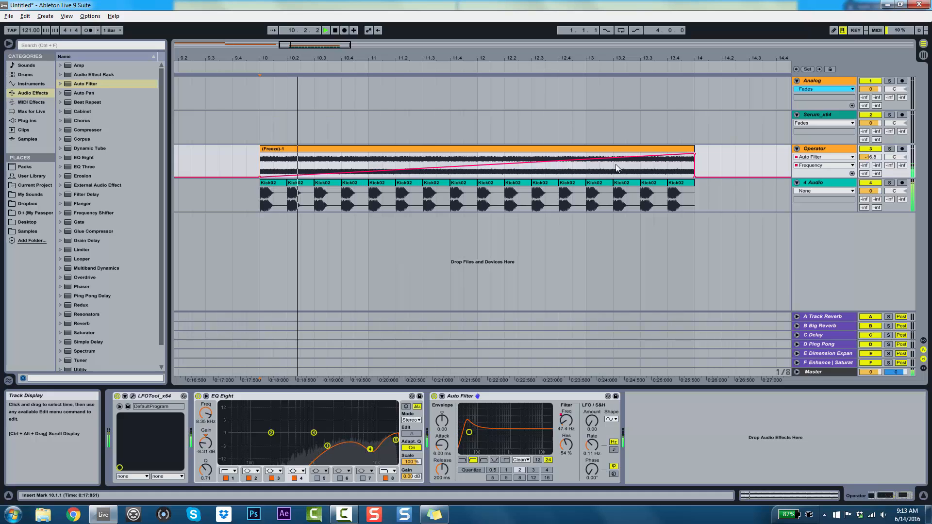
Bend the filter frequency ramp into a gentle upward curve that rises faster towards bar 14, auditioning it with the kicks.
left_click_drag(613, 159, 612, 168)
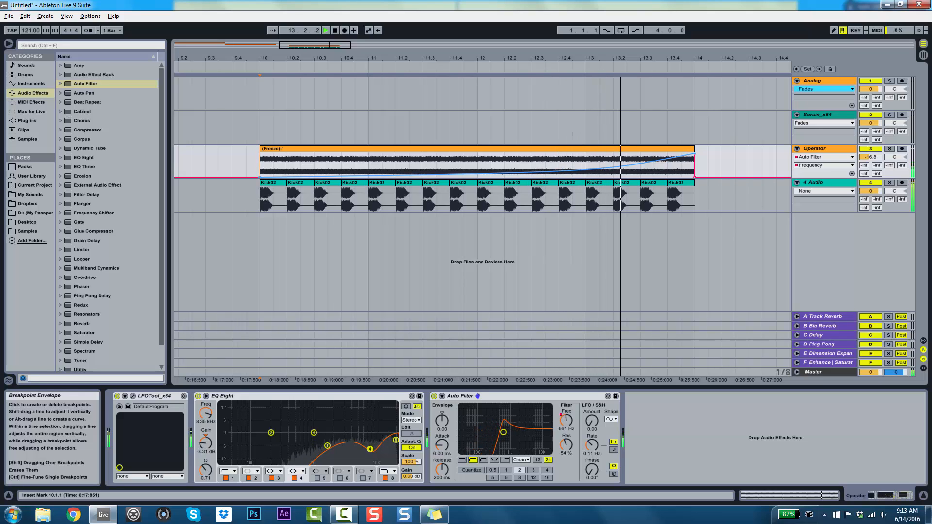
key("space")
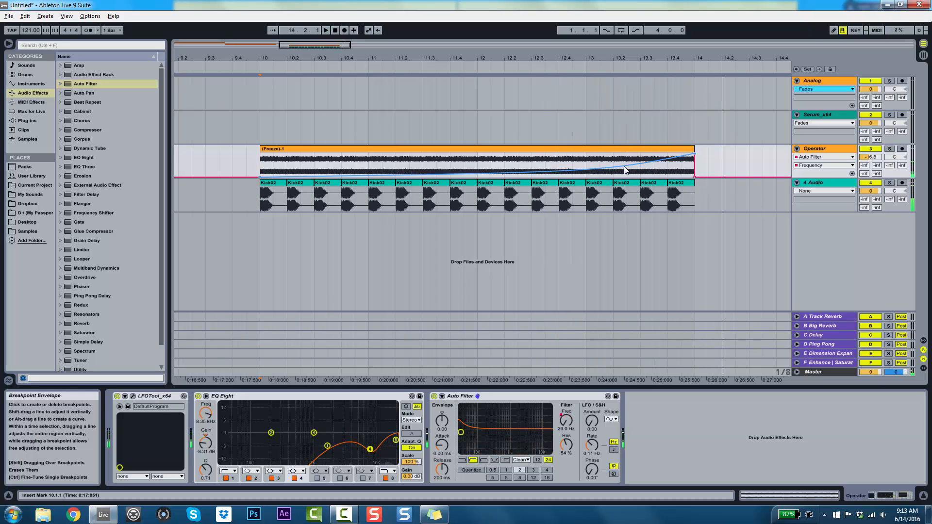
left_click_drag(573, 170, 573, 165)
left_click(563, 148)
key("space")
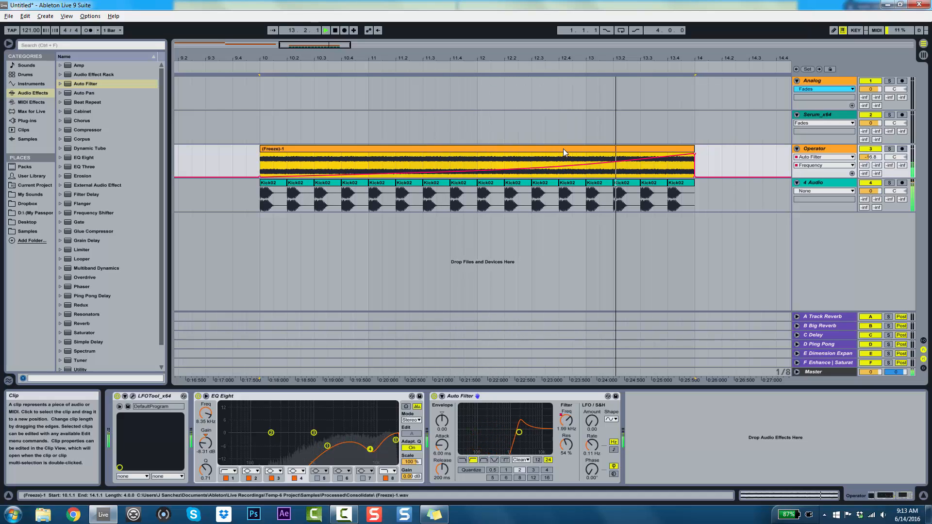
key("space")
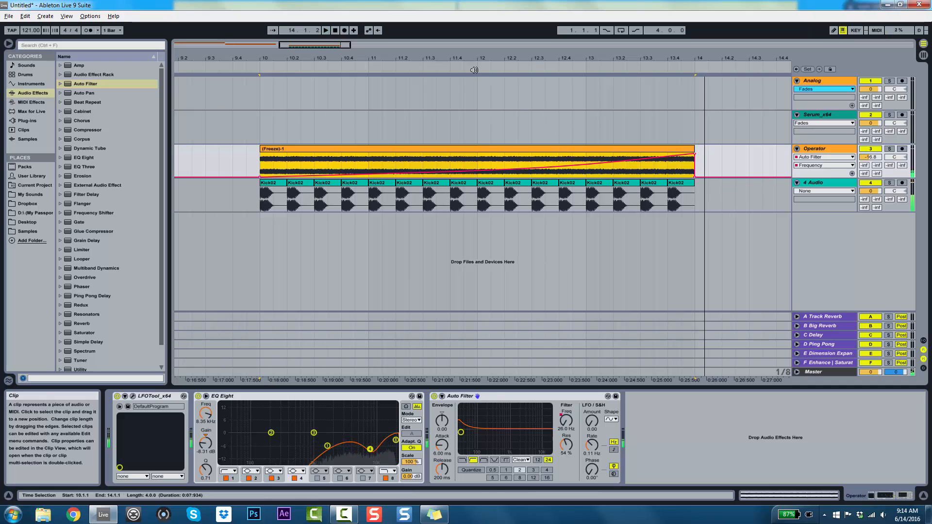
Copy the faded Analog clip from bar 1 to 14.1.1, right after the Operator clip, and play the transition from 13.1.1.
left_click_drag(456, 58, 456, 34)
left_click(210, 82)
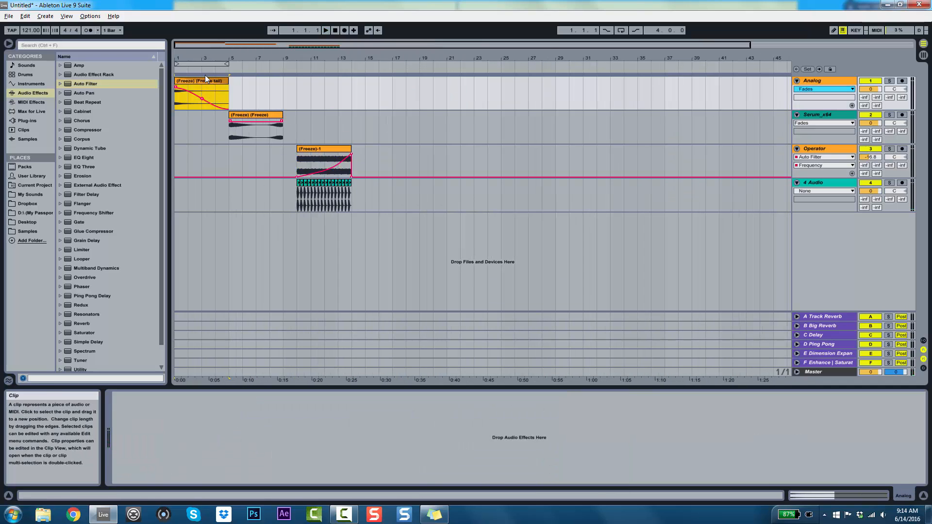
left_click_drag(204, 81, 347, 125)
left_click(350, 128)
key("space")
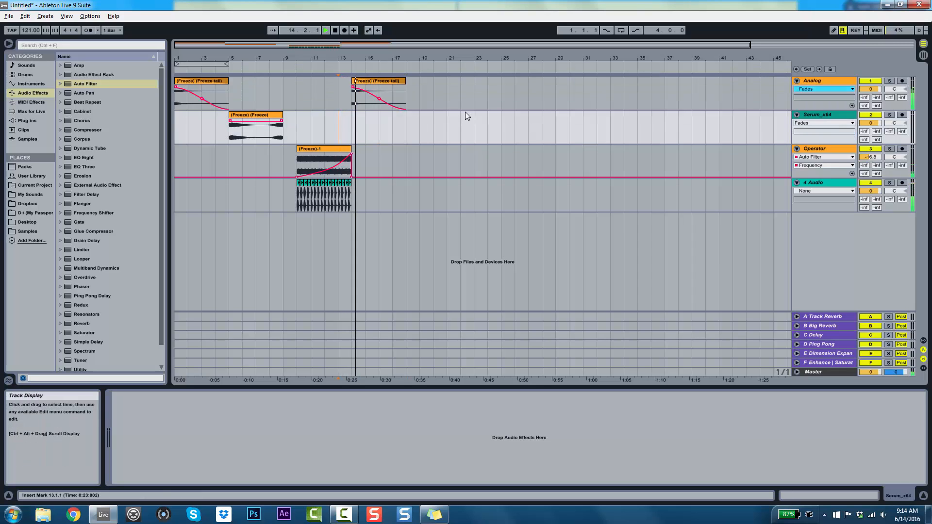
Shorten the Analog clip at 14.1.1 to one beat, ending at 14.2.1, and play the transition into it.
key("space")
left_click_drag(405, 87, 366, 63)
key("space")
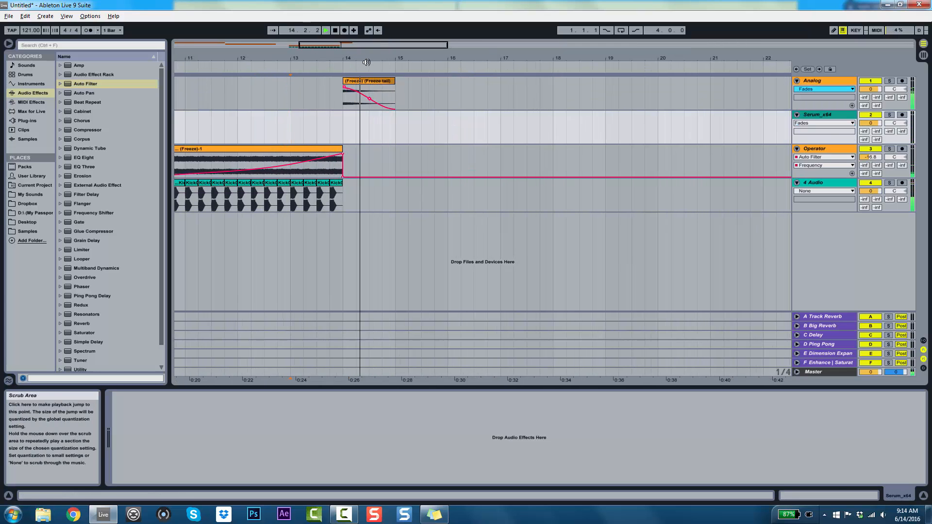
left_click_drag(395, 79, 369, 85)
key("space")
key("space")
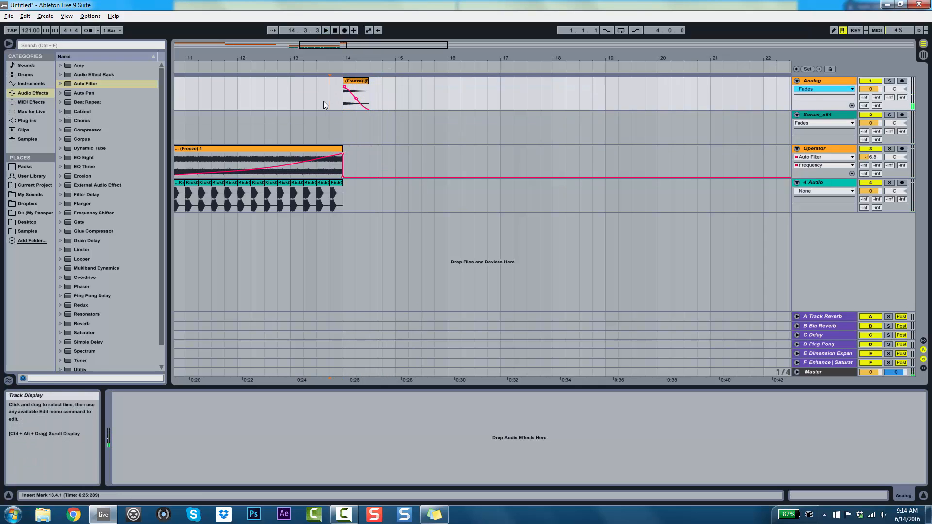
key("space")
left_click_drag(360, 83, 357, 83)
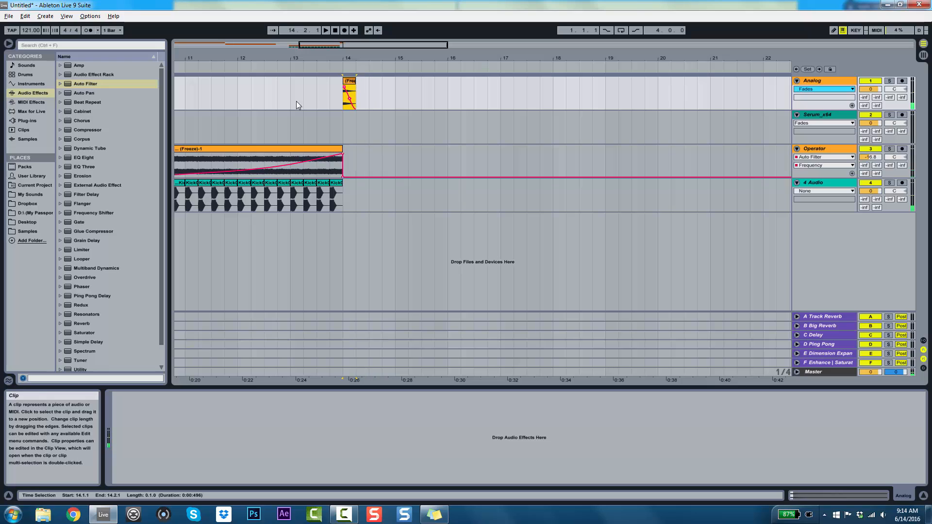
left_click(295, 101)
key("space")
key("space")
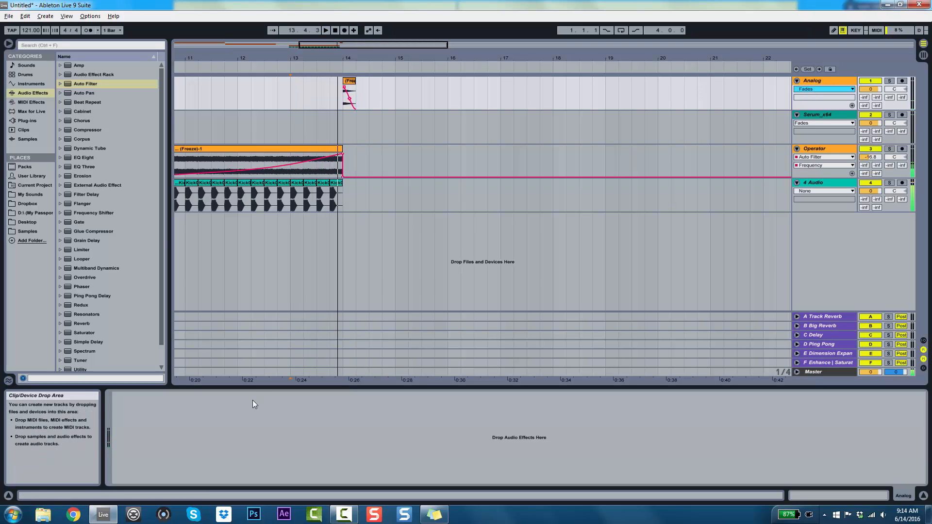
Add EQ Eight to the Analog track, set its low cut to 4.49 kHz, and play the transition.
double_click(92, 157)
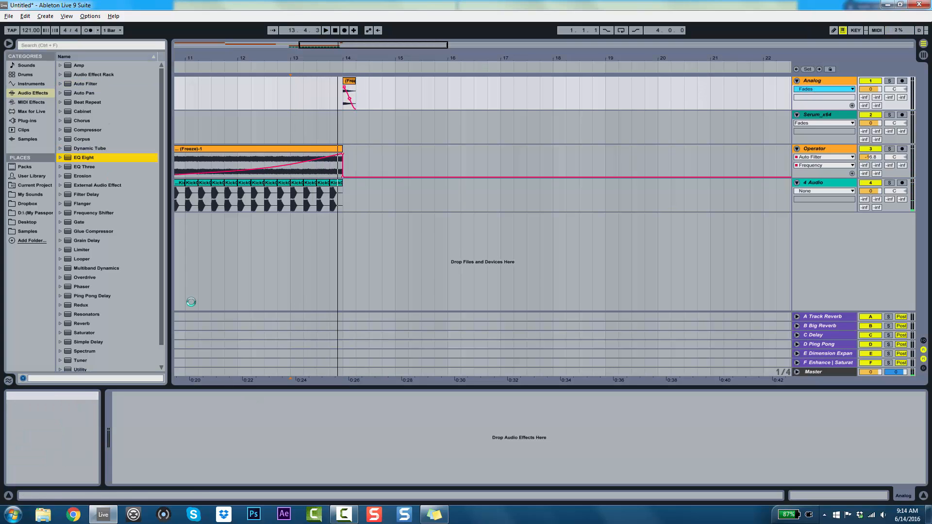
left_click_drag(143, 441, 271, 441)
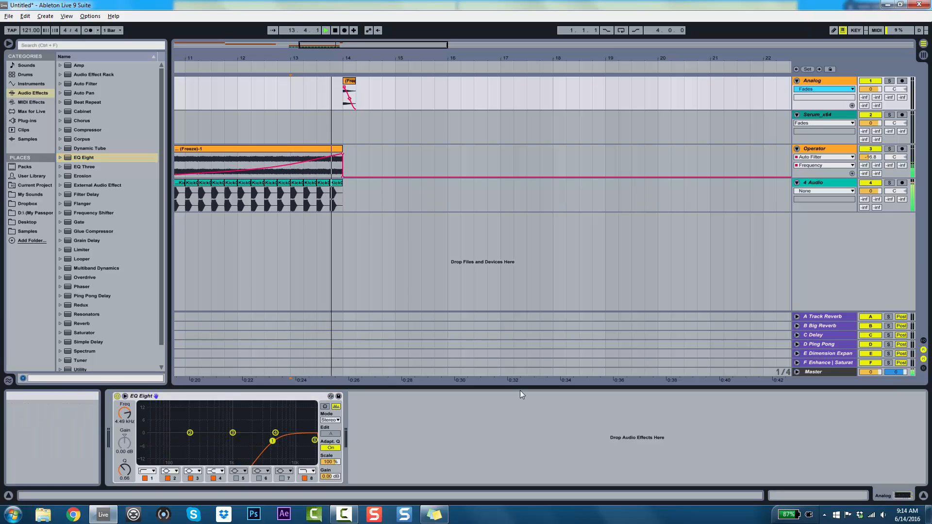
key("space")
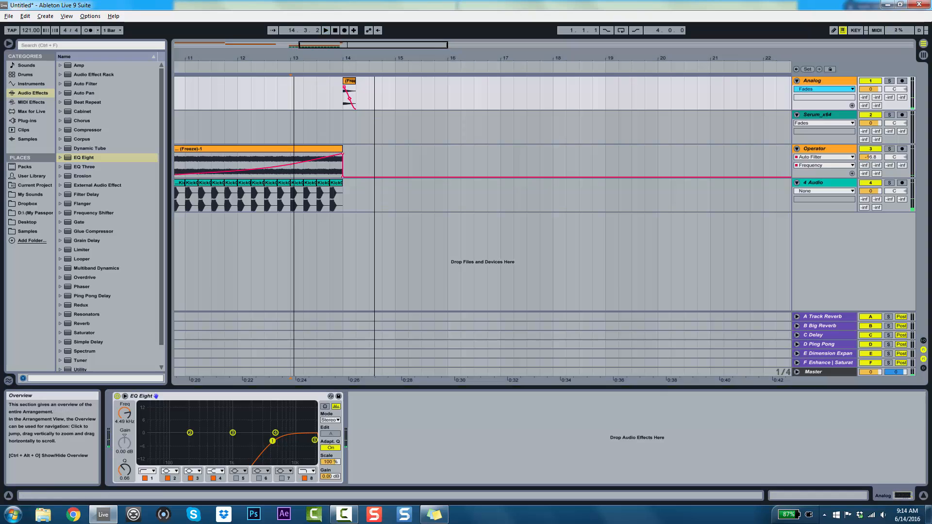
Group the Analog and Operator tracks together.
left_click_drag(373, 44, 373, 24)
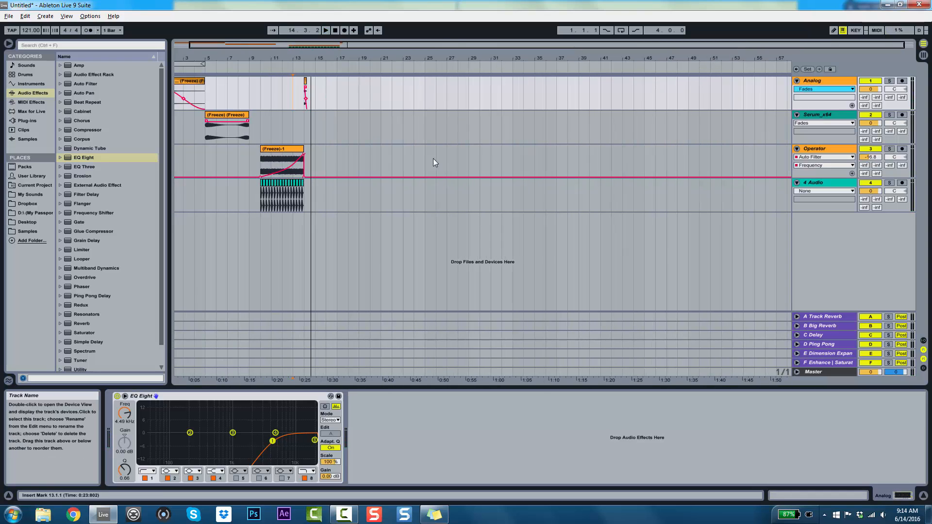
left_click(293, 118)
left_click_drag(293, 60, 287, 129)
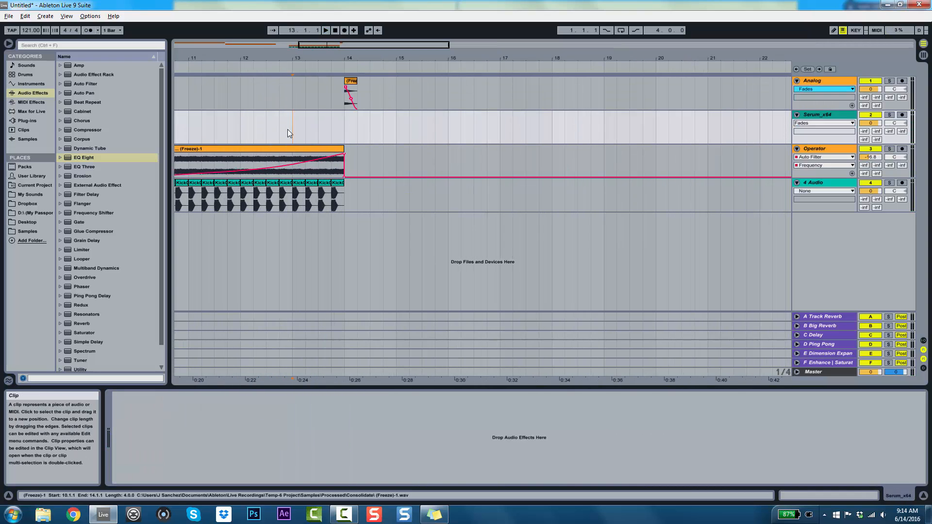
left_click(822, 83)
left_click(827, 148)
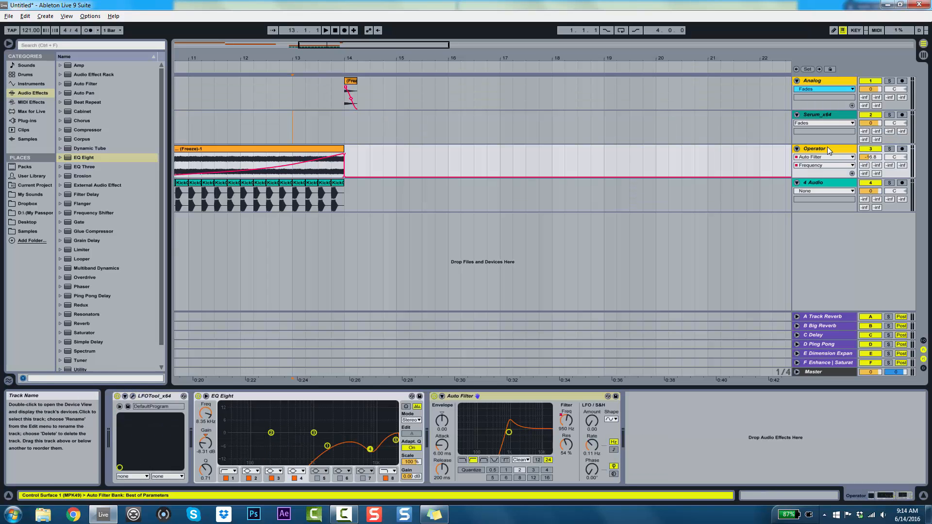
key("ctrl+g")
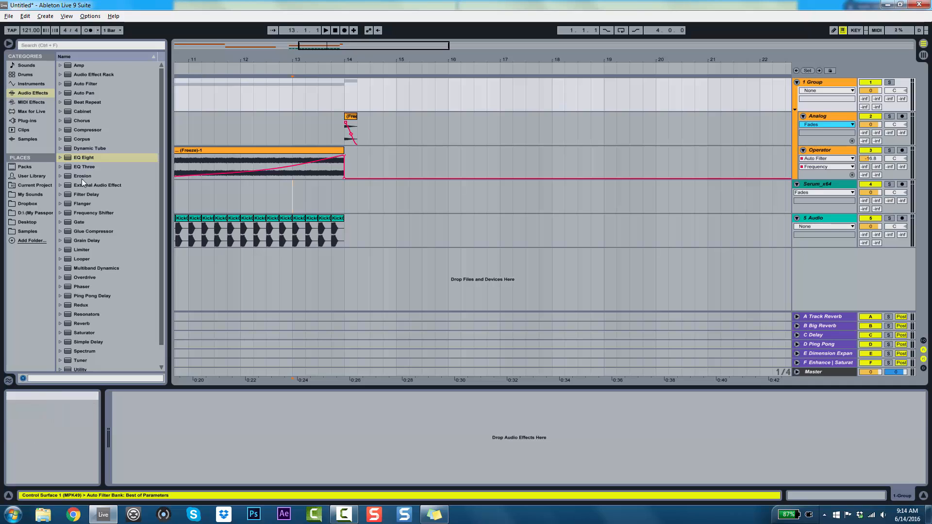
Add Reverb to the group track with the input high cut off and a longer decay time, and play the transition.
double_click(91, 325)
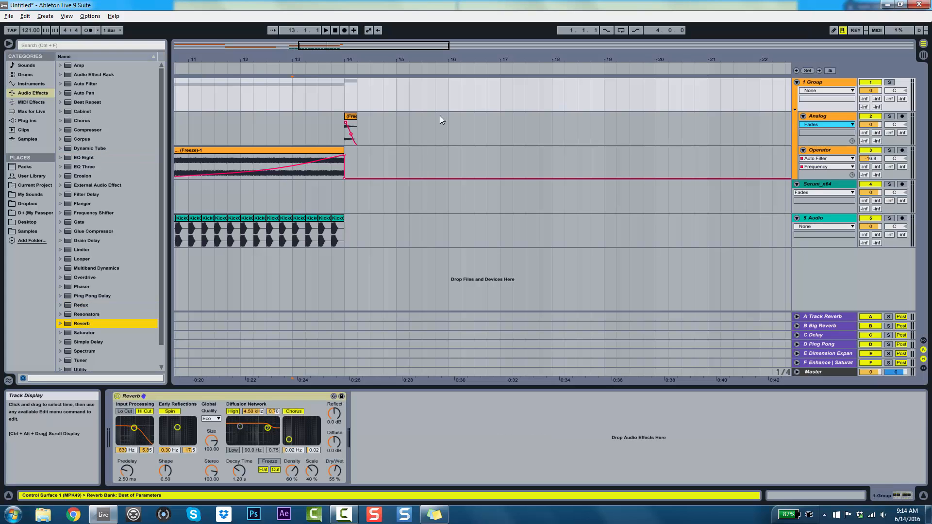
left_click(144, 411)
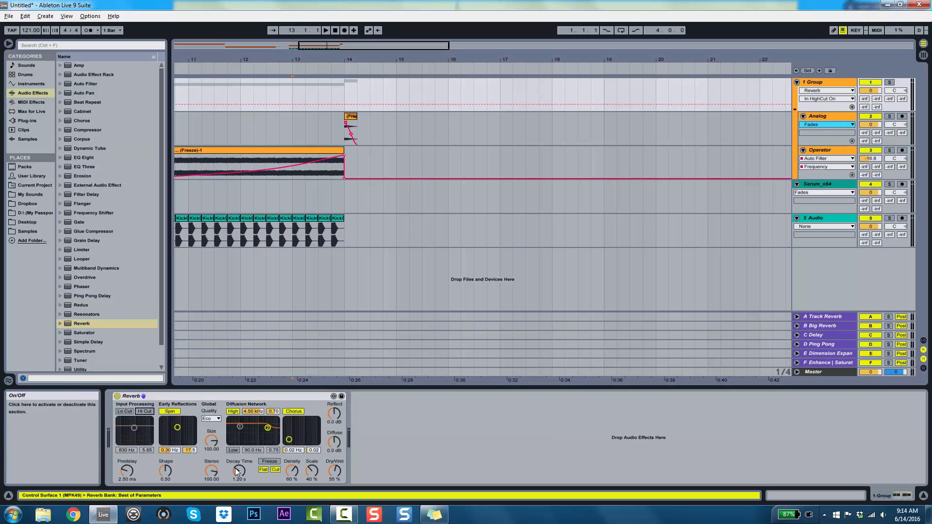
left_click_drag(238, 470, 238, 455)
left_click(293, 141)
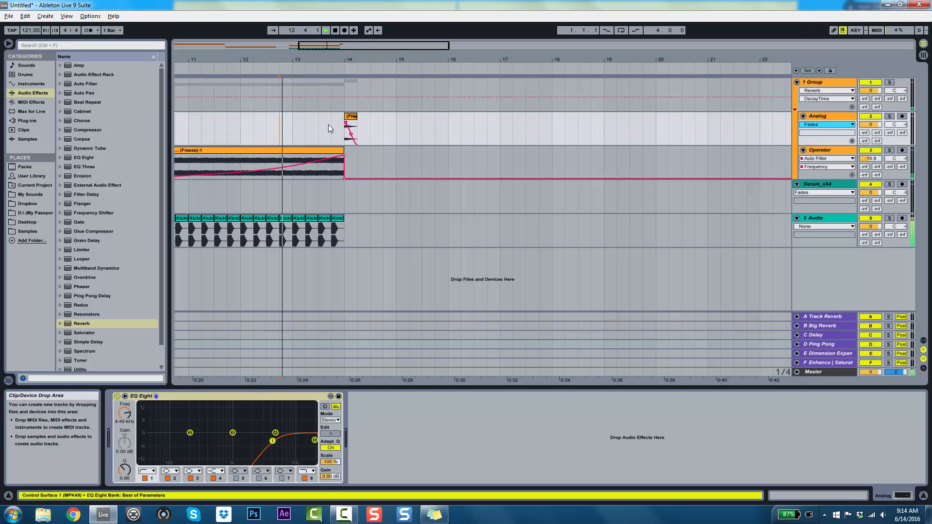
key("space")
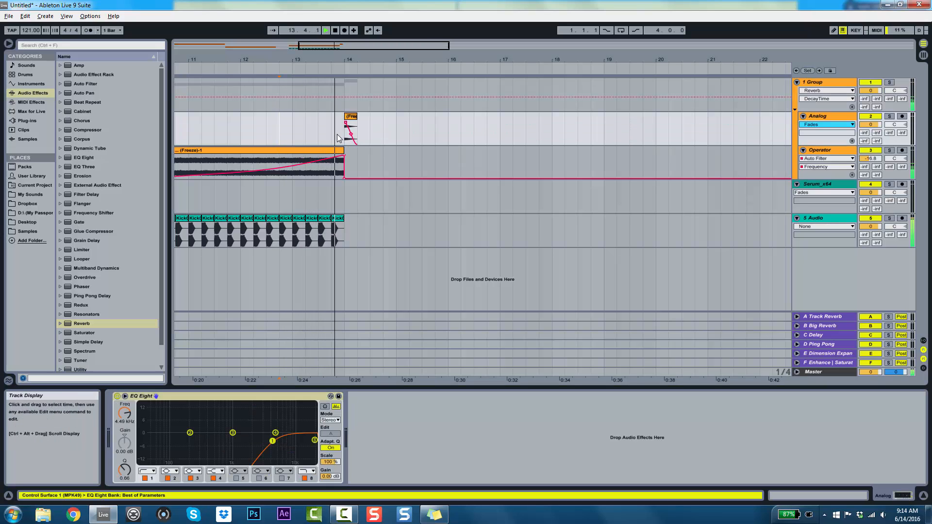
double_click(378, 45)
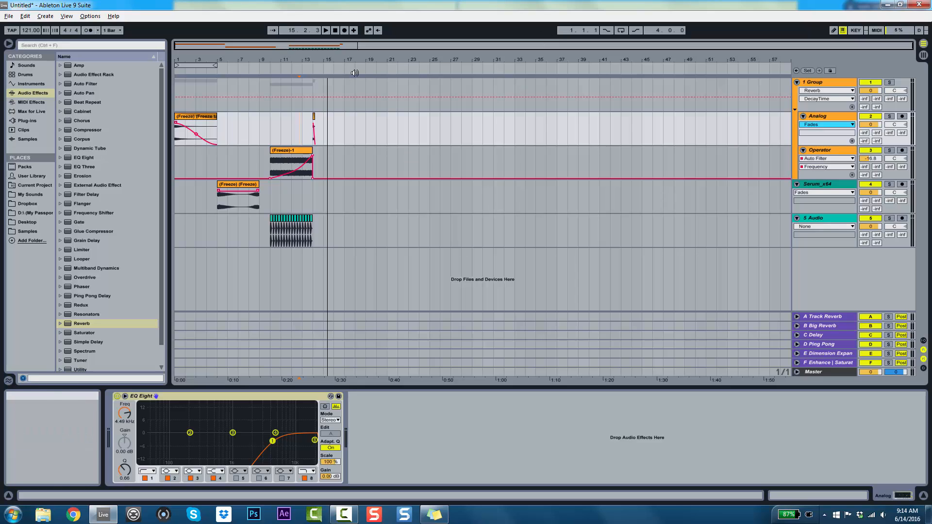
left_click(300, 128)
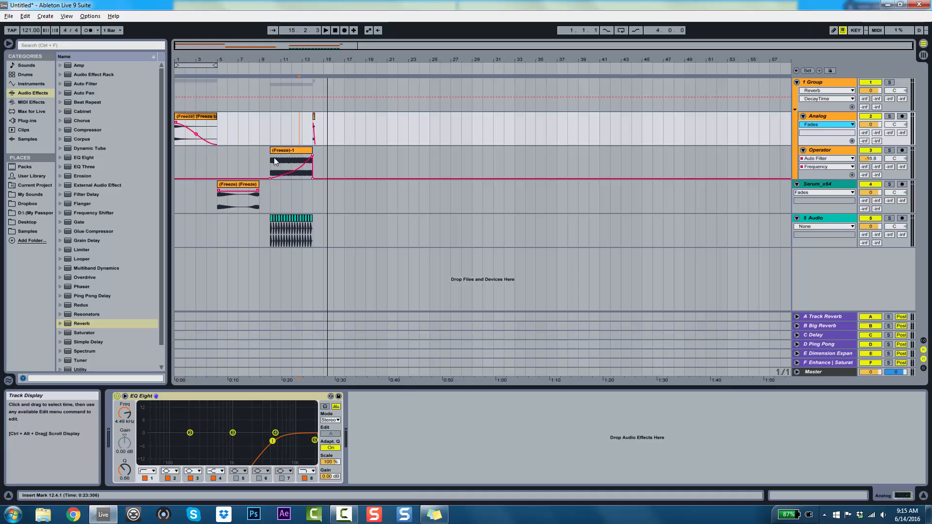
left_click_drag(268, 158, 318, 157)
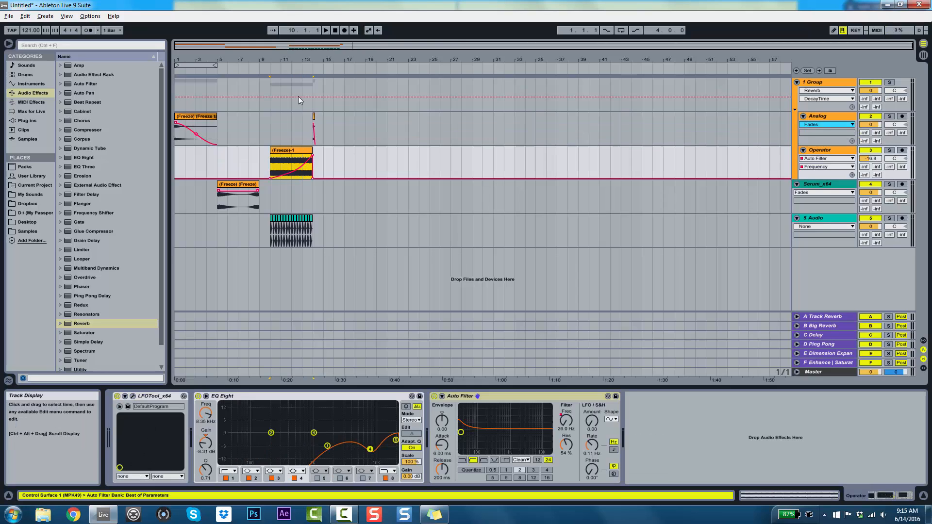
left_click_drag(295, 59, 327, 92)
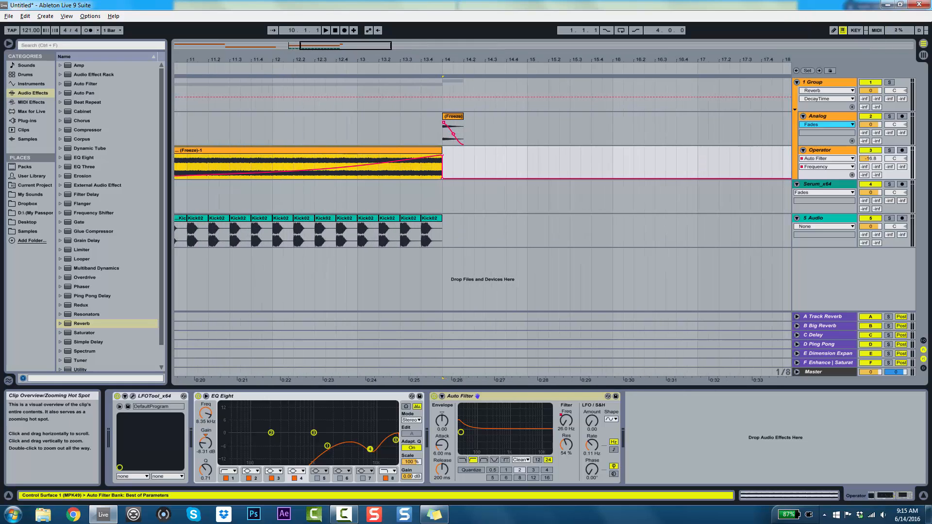
left_click_drag(336, 45, 456, 34)
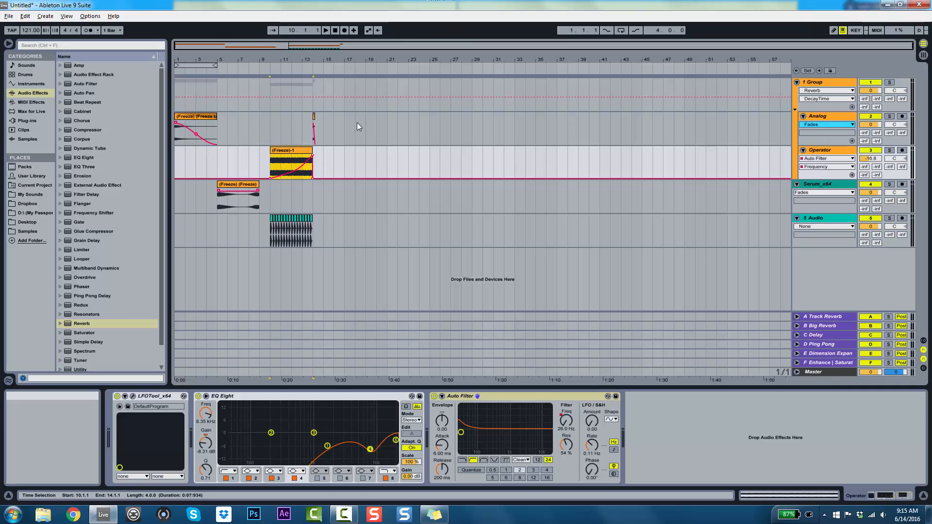
left_click(334, 160)
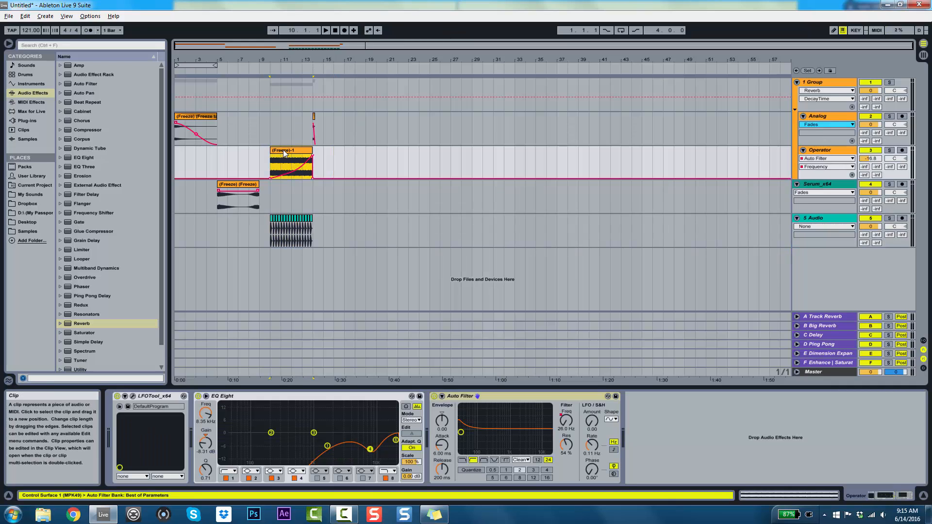
left_click_drag(278, 59, 278, 78)
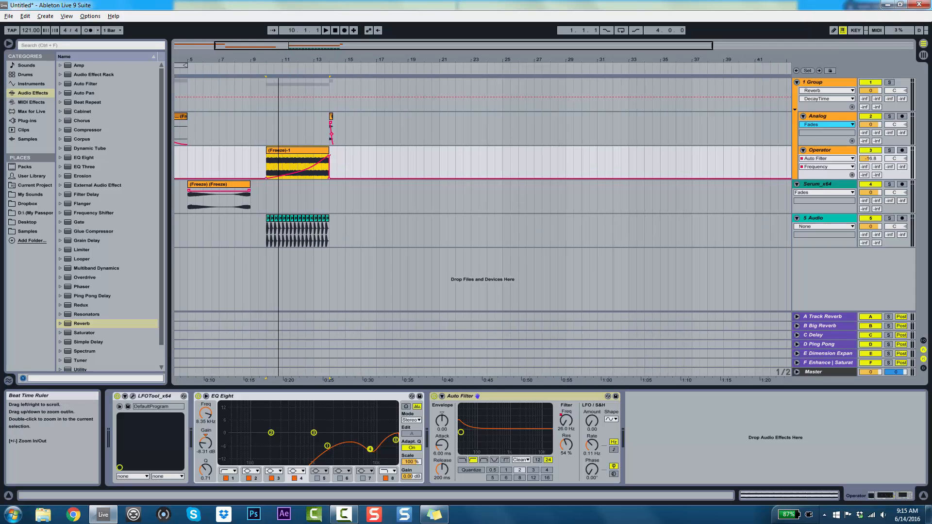
scroll(123, 112, "down", 2)
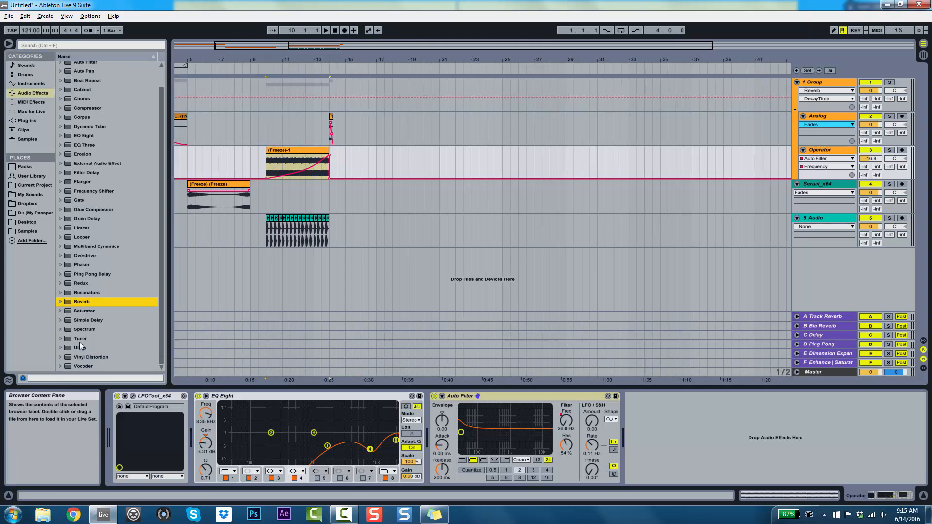
scroll(92, 333, "up", 2)
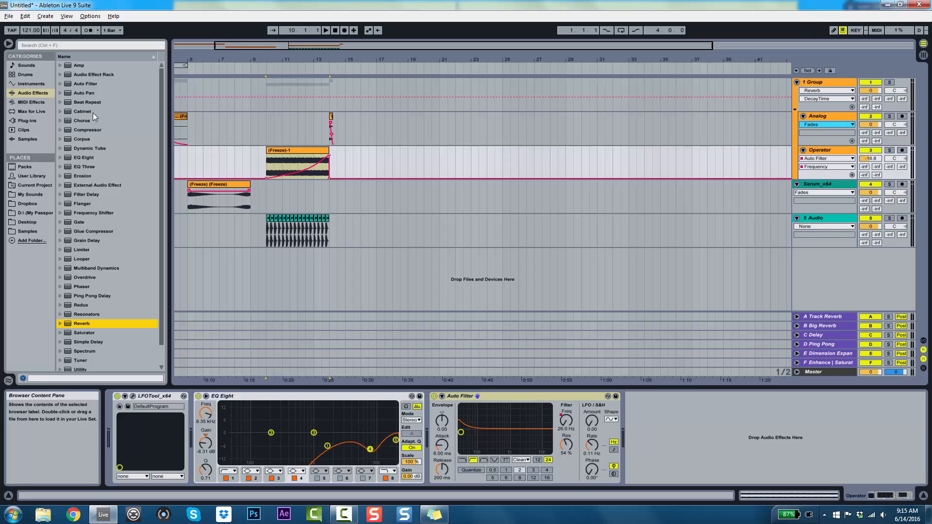
scroll(88, 232, "down", 1)
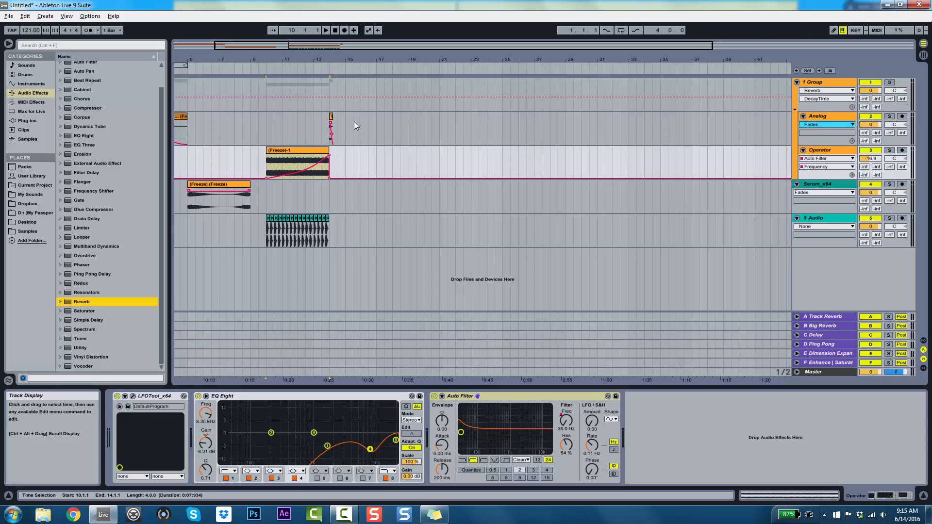
left_click(374, 133)
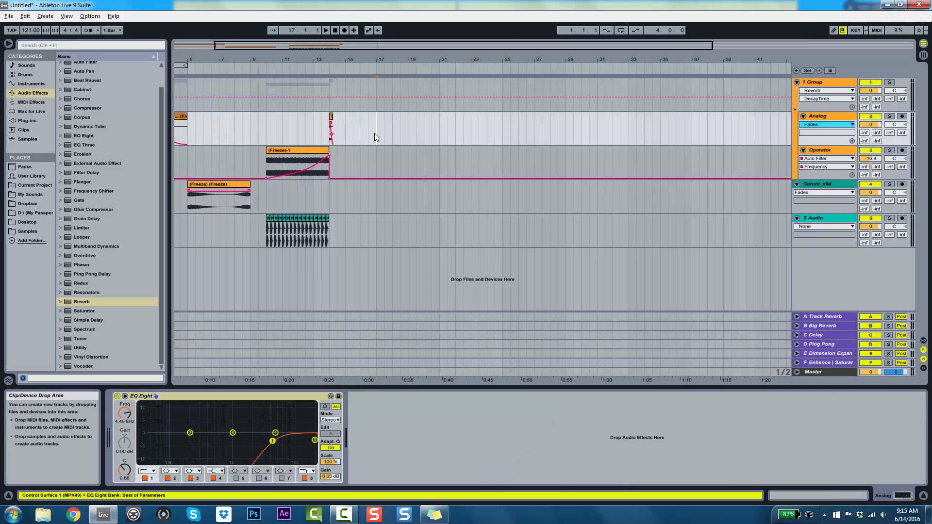